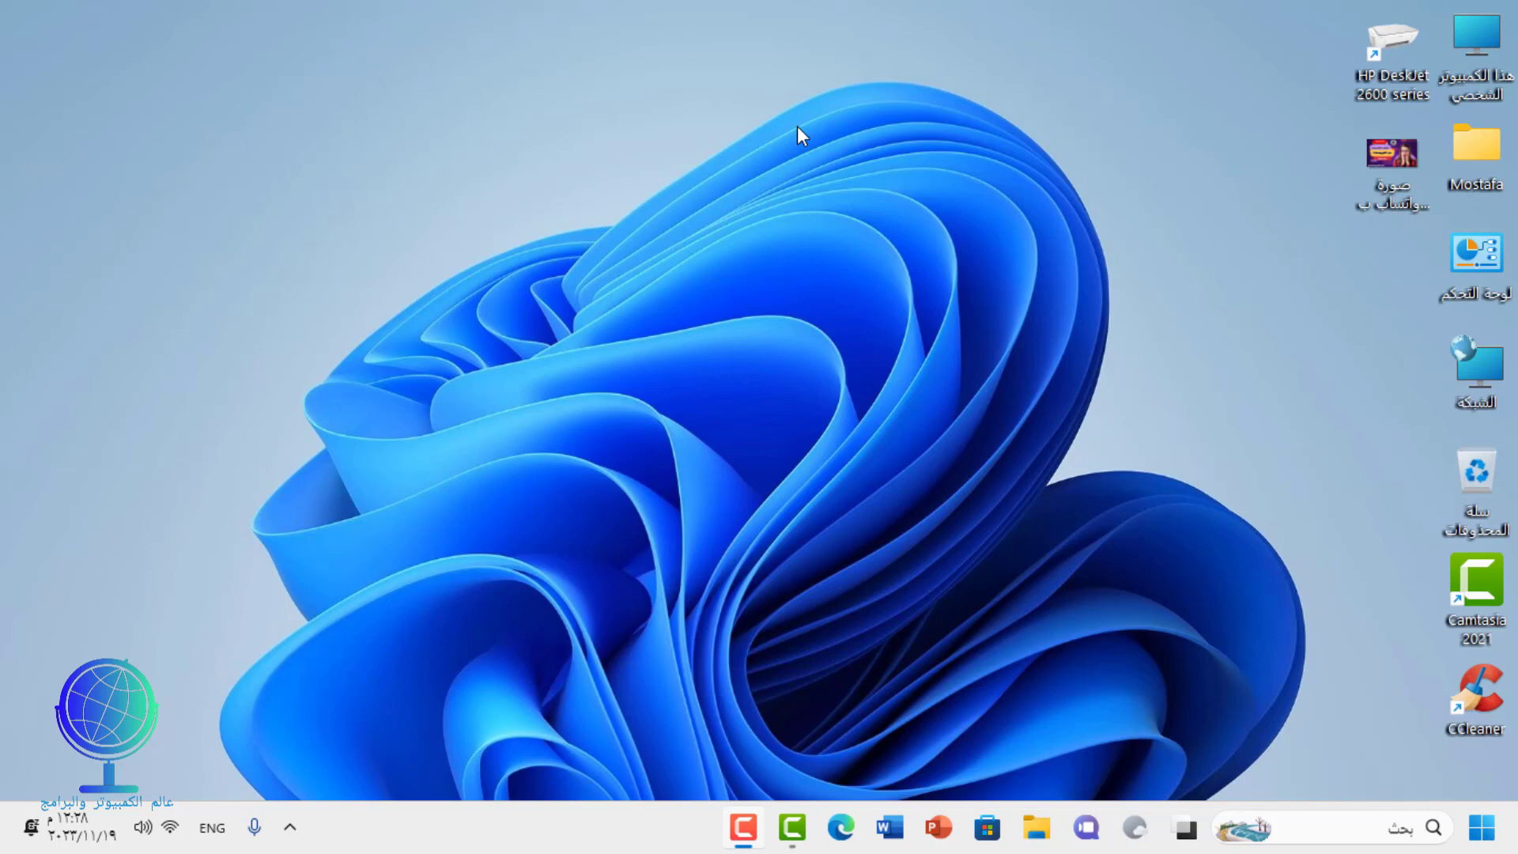
Launch the Malicious Software Removal Tool with the Run command mrt and move its window toward the middle of the desktop.
key(super+r)
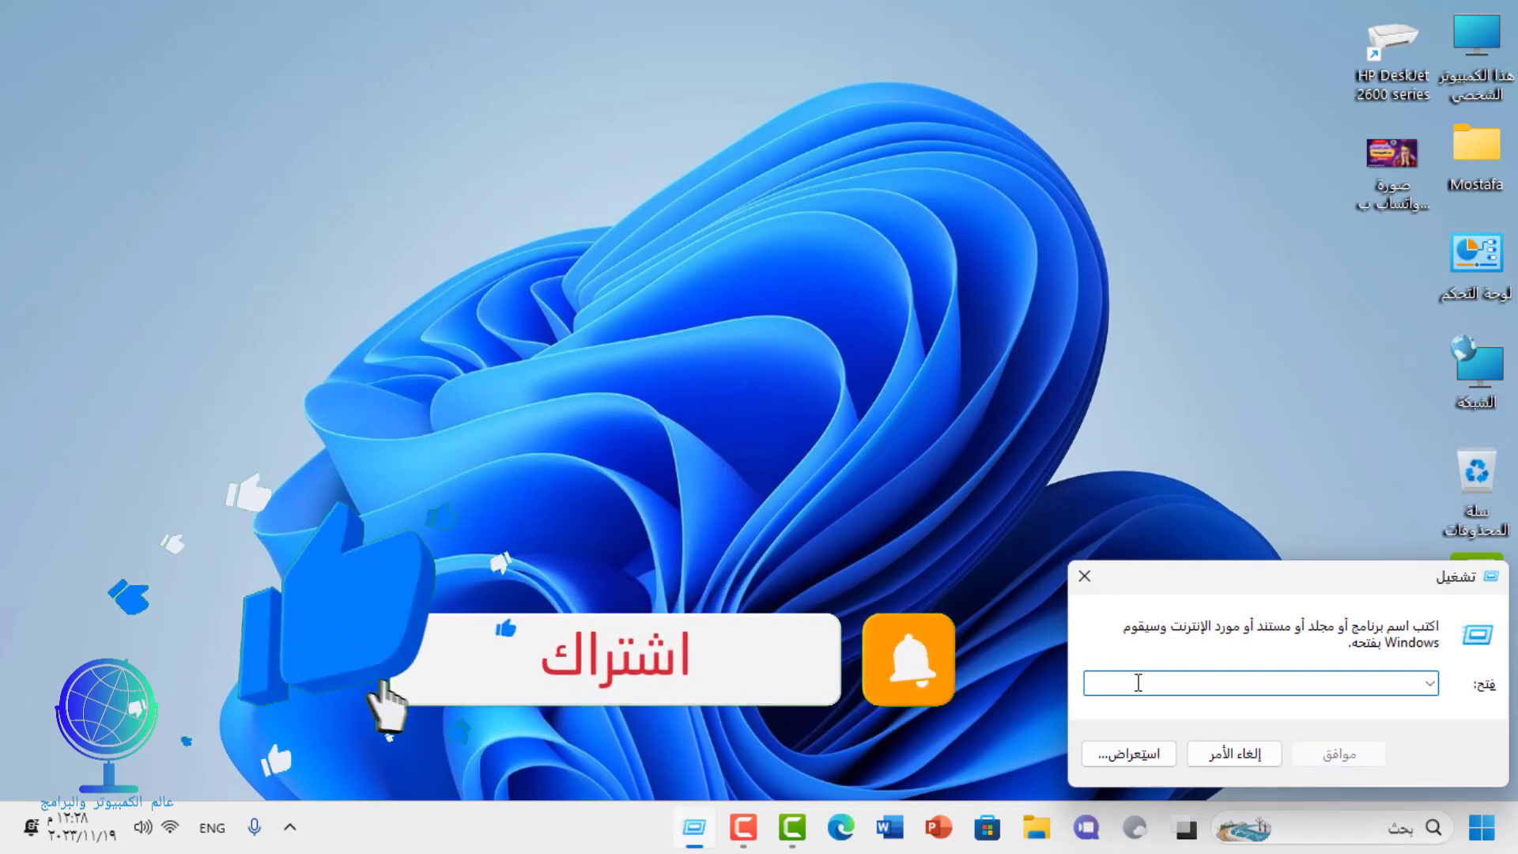
text(mrt)
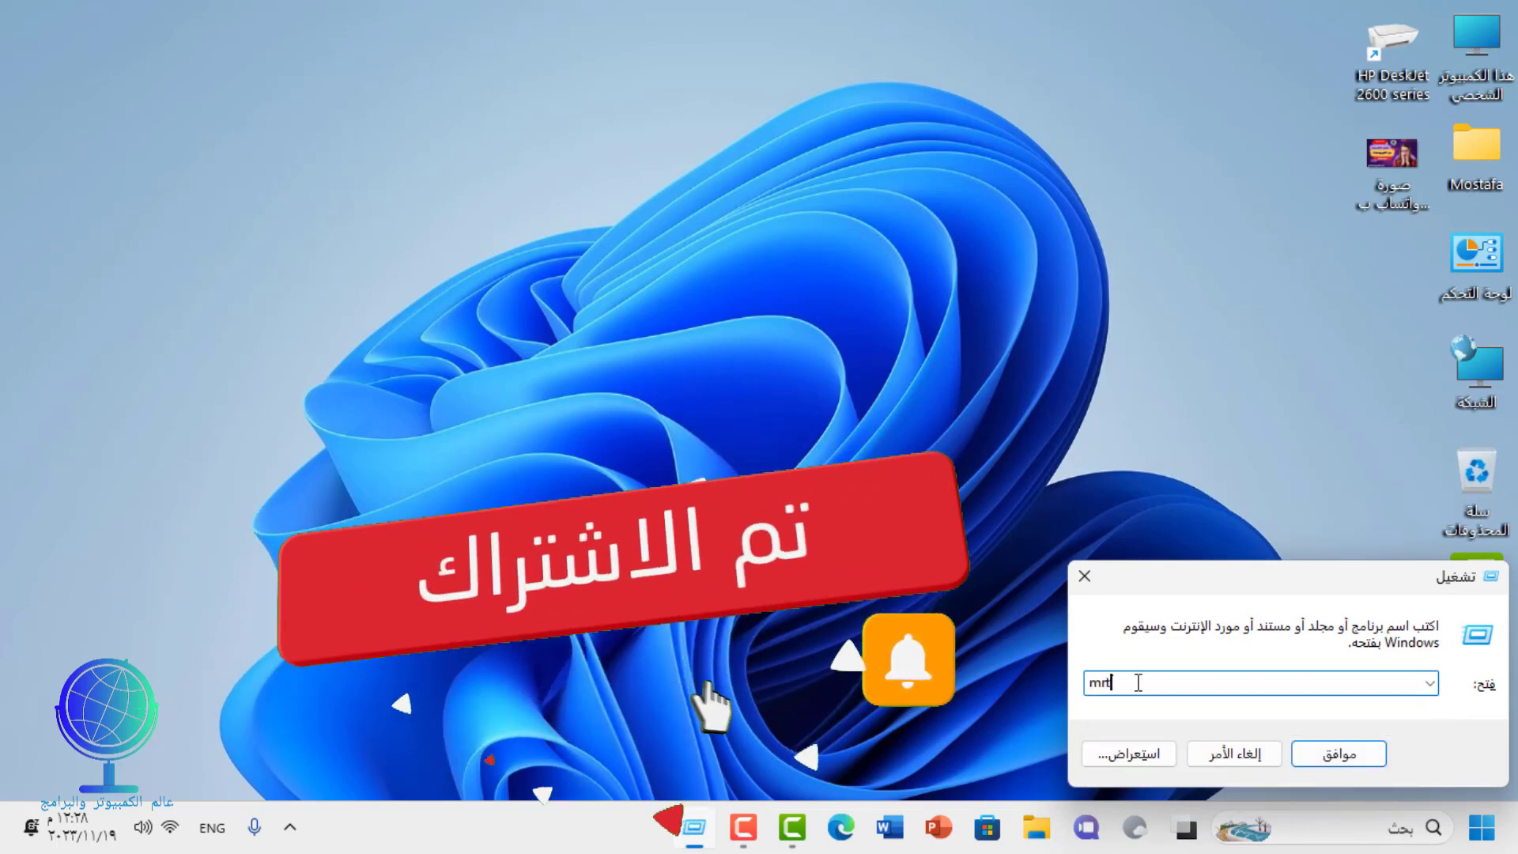
click(1346, 759)
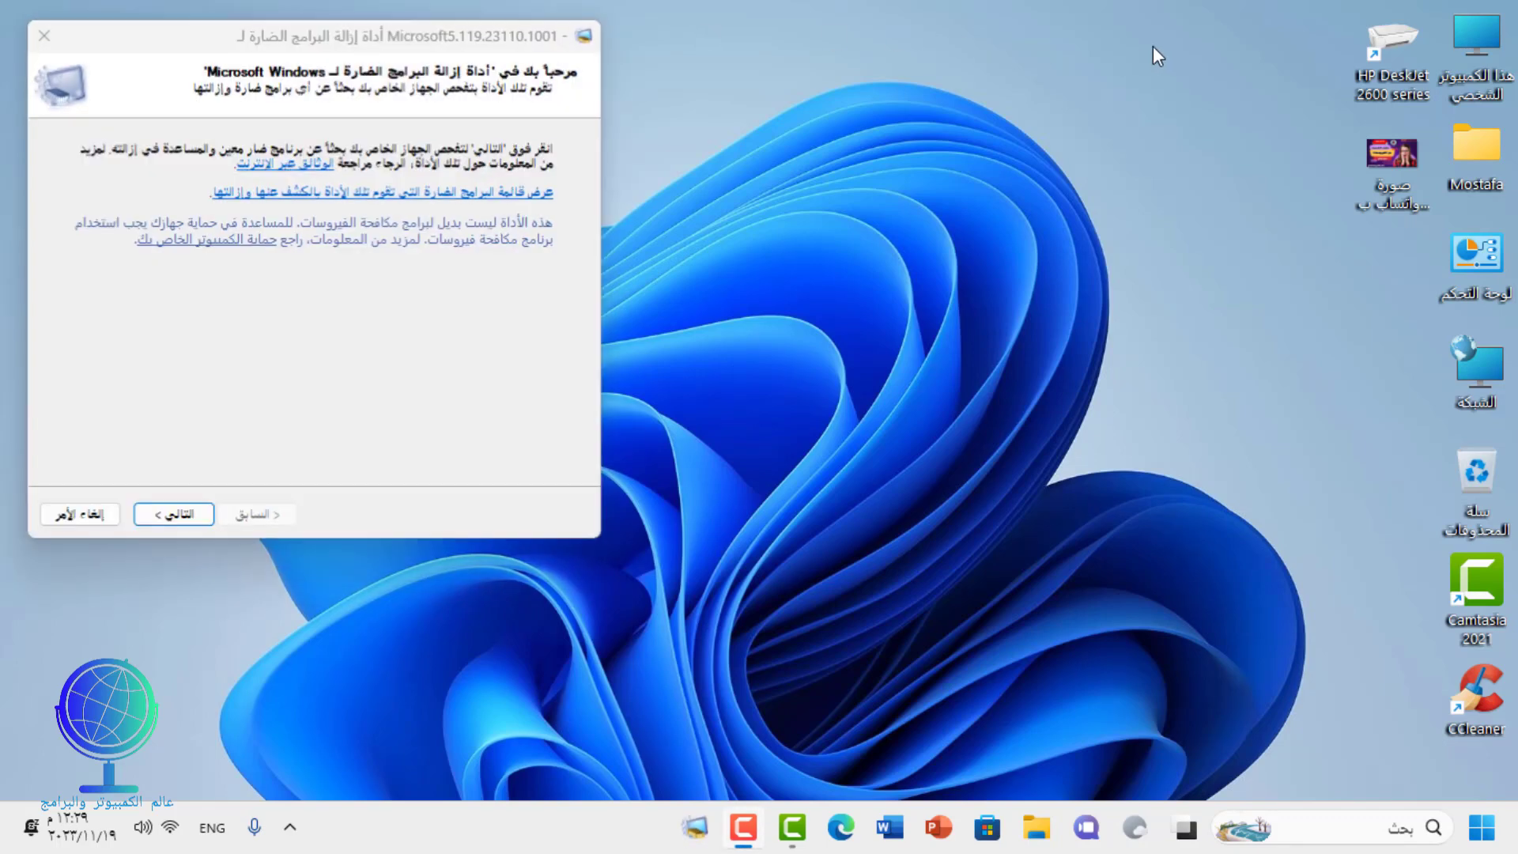
drag(528, 36, 893, 188)
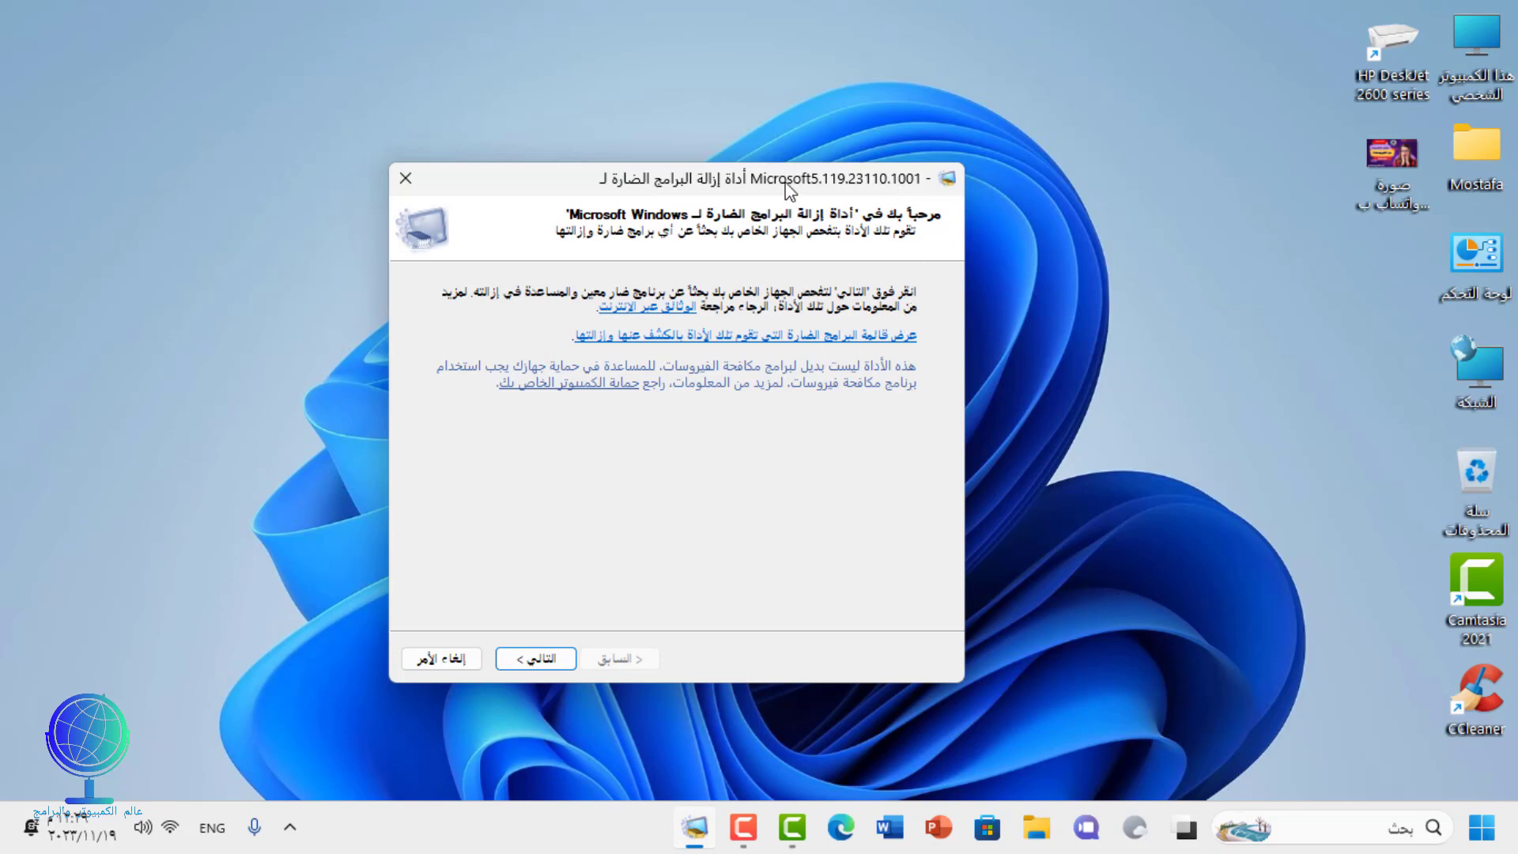
drag(784, 177, 688, 158)
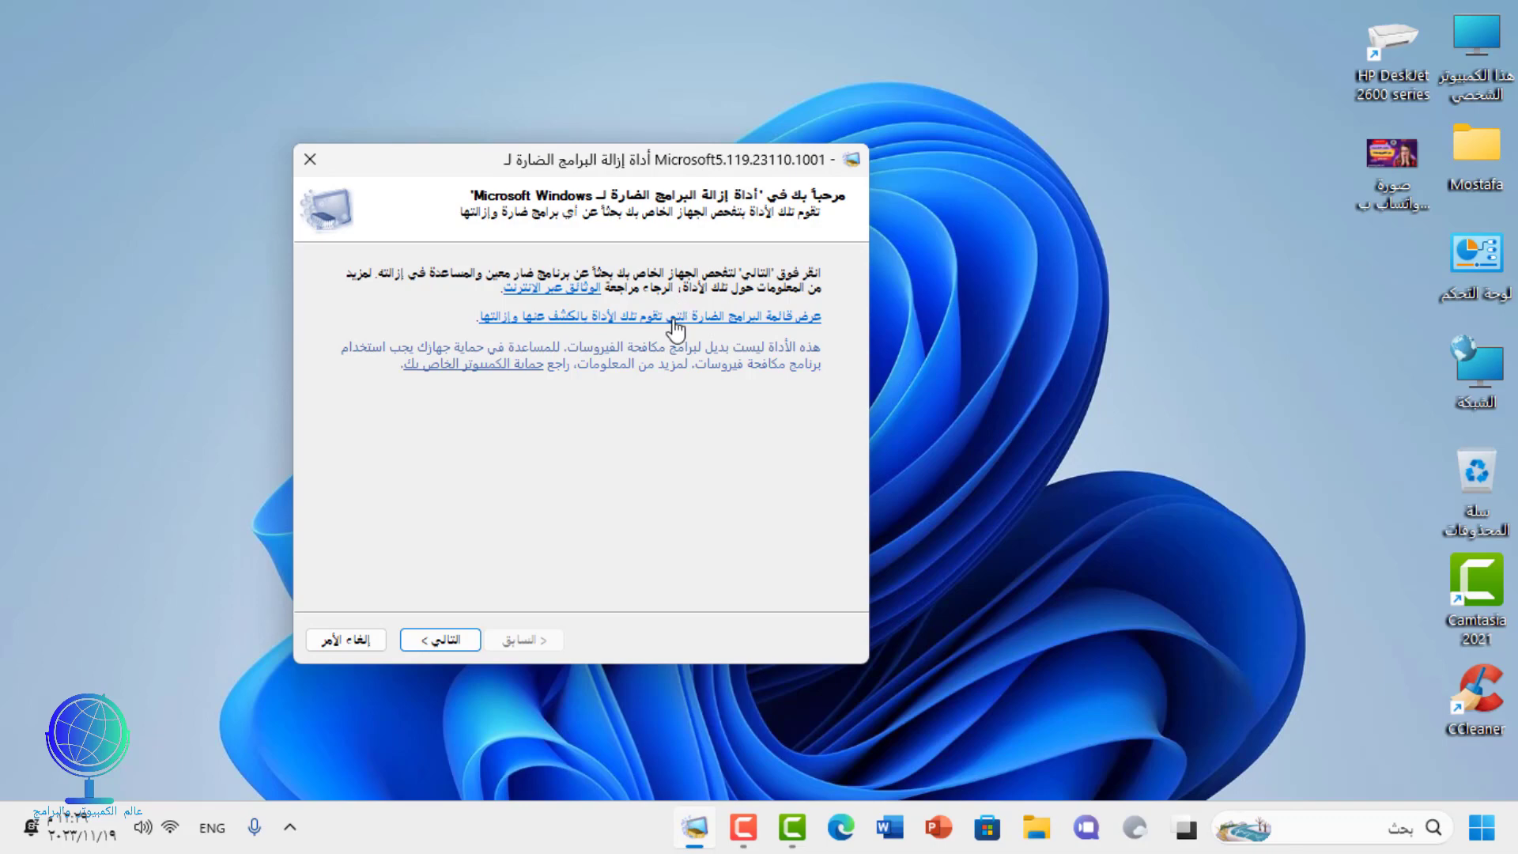
Examine the list of malicious programs that the tool detects and removes, and close the list.
click(717, 318)
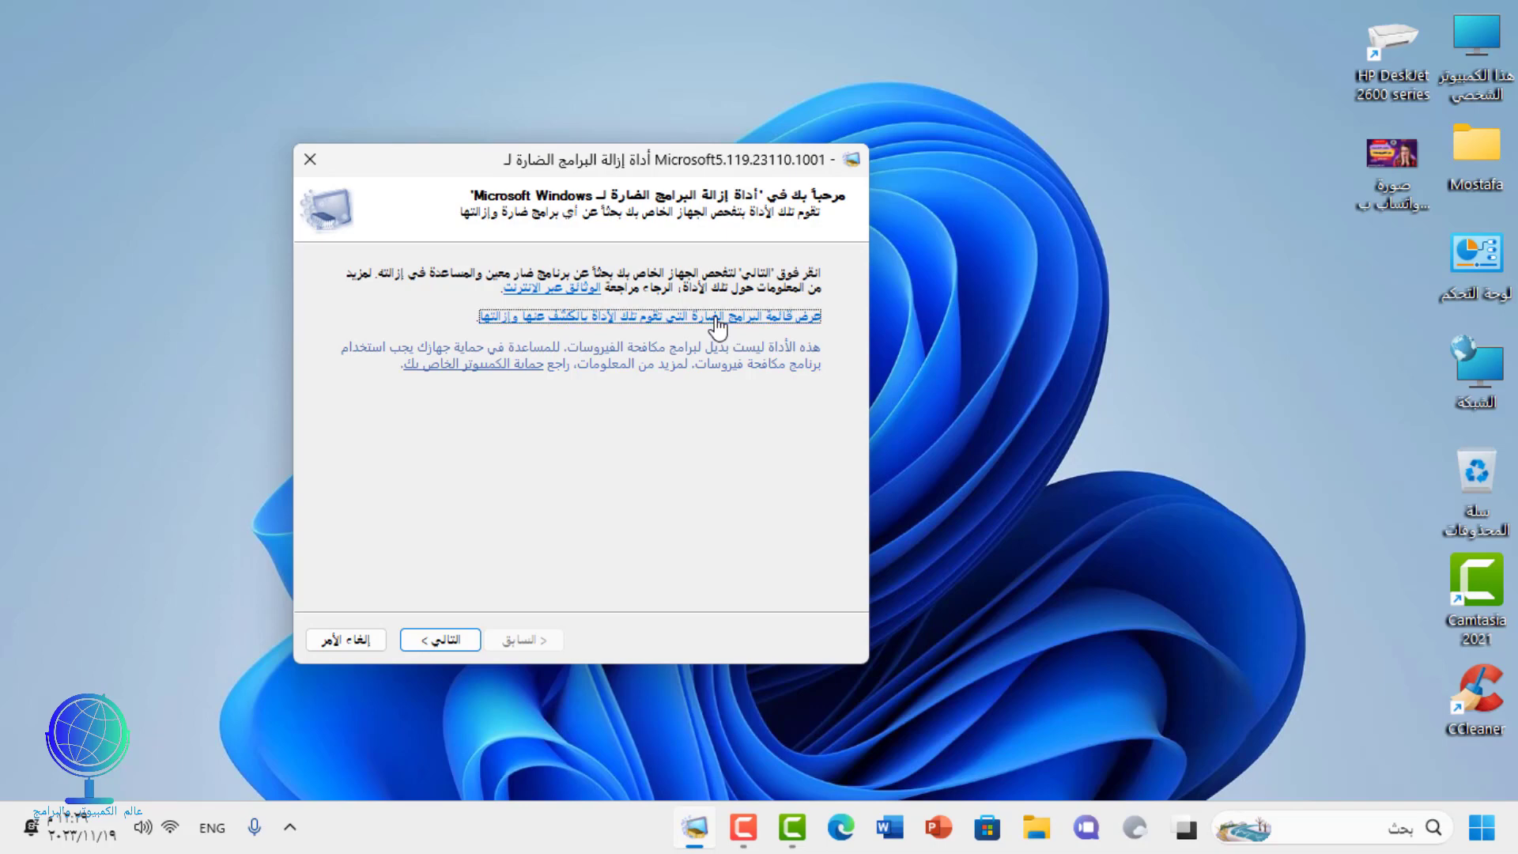
scroll(678, 330, down, 3)
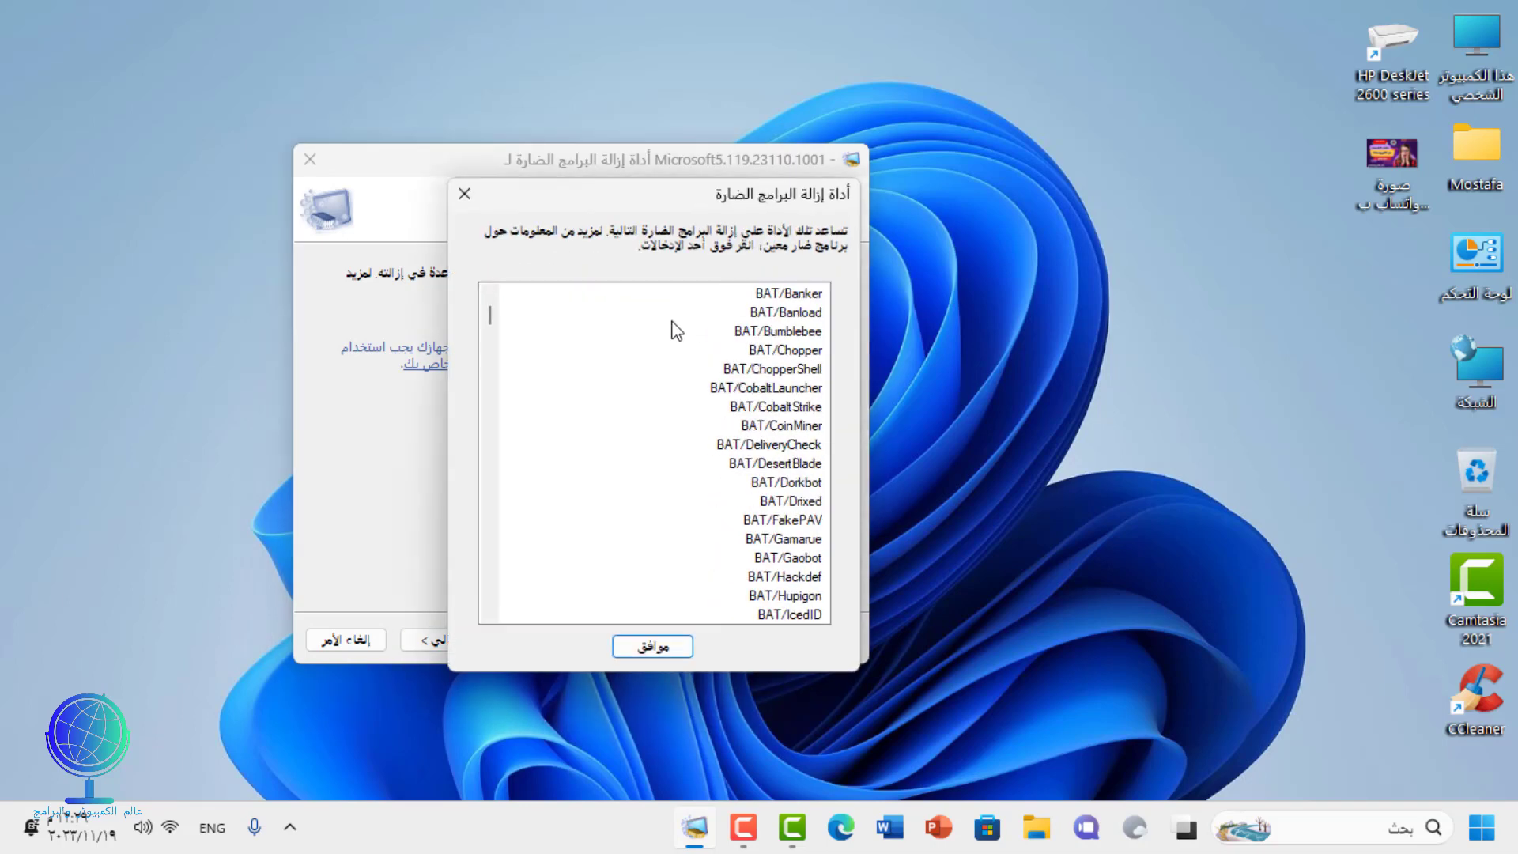
scroll(678, 331, down, 20)
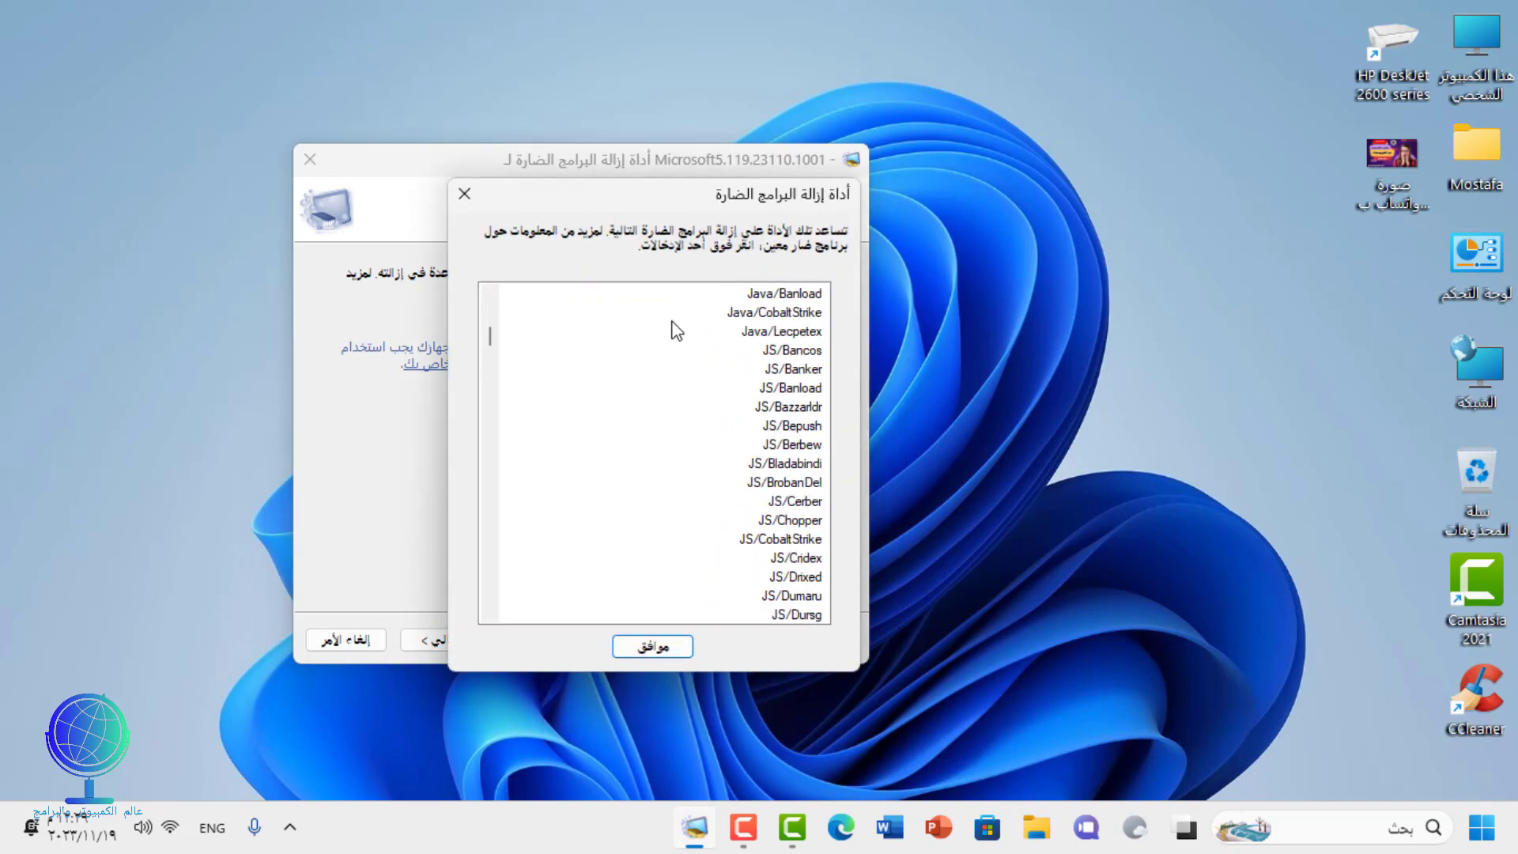
scroll(678, 331, down, 20)
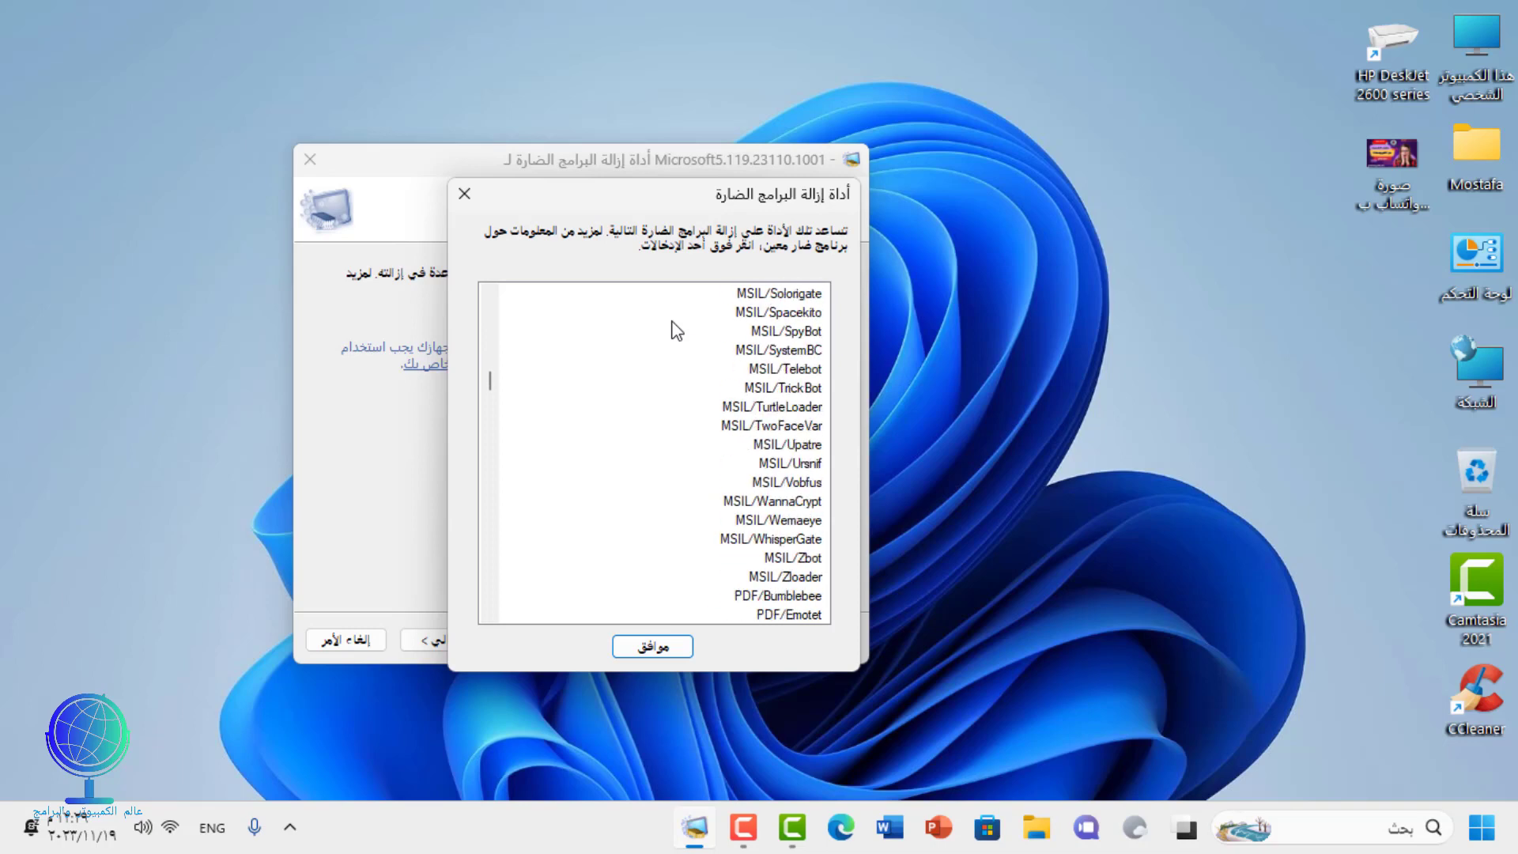
scroll(677, 330, down, 20)
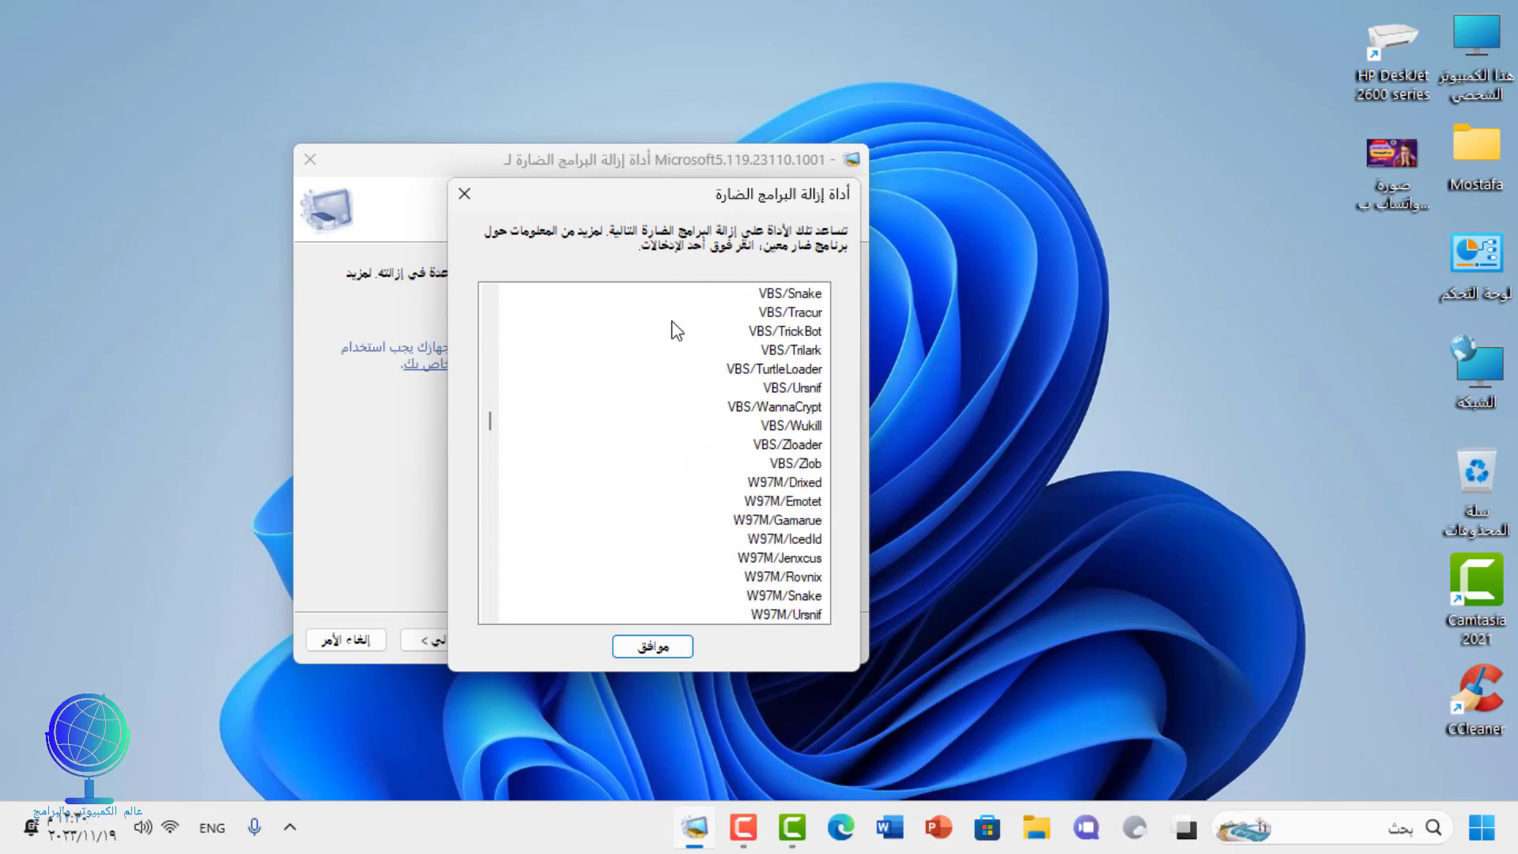
scroll(585, 452, down, 20)
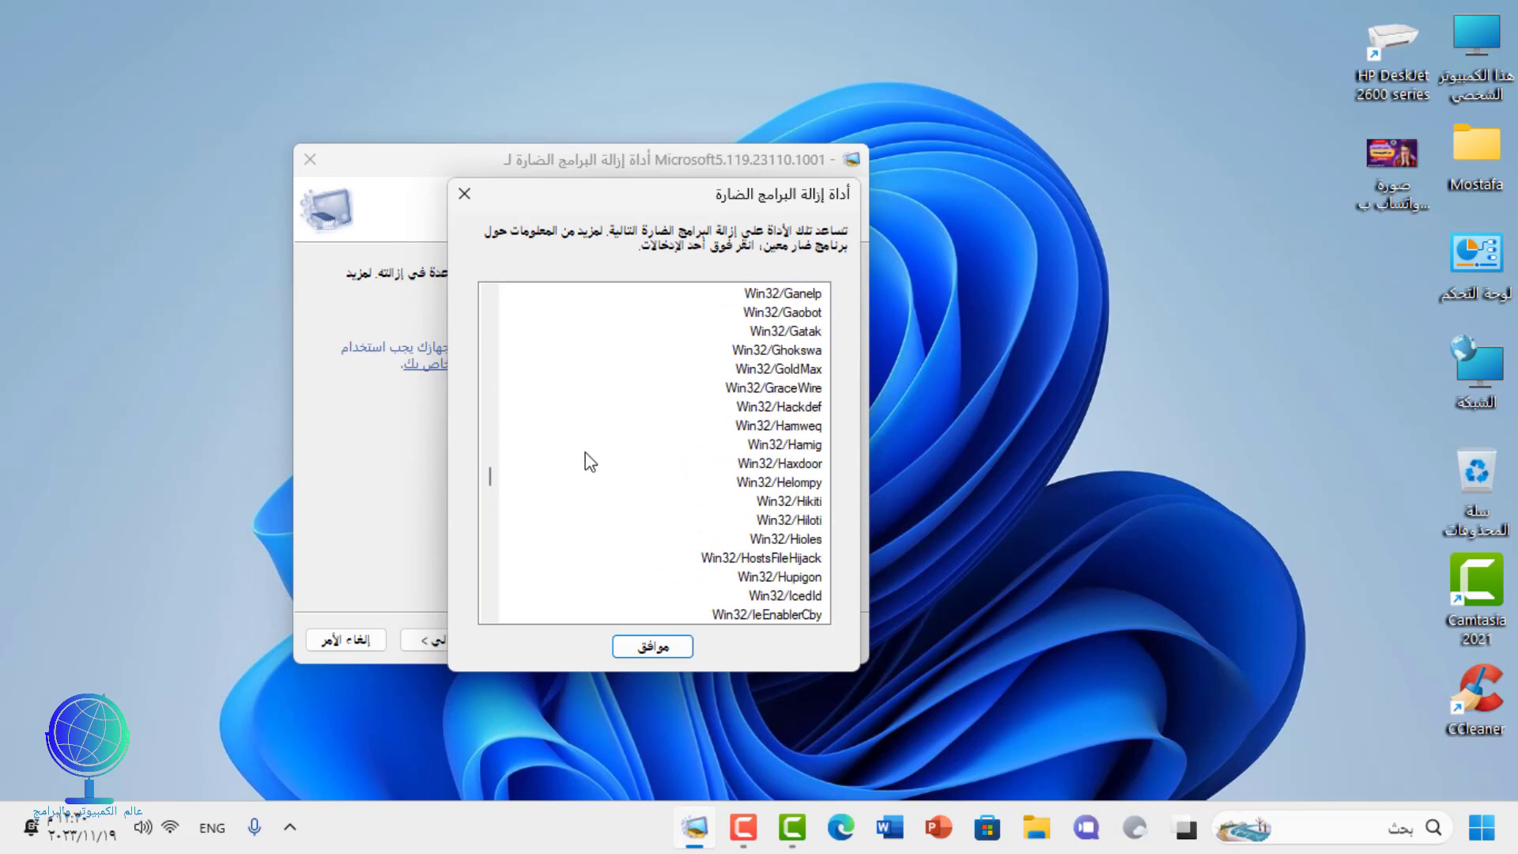
scroll(585, 454, down, 20)
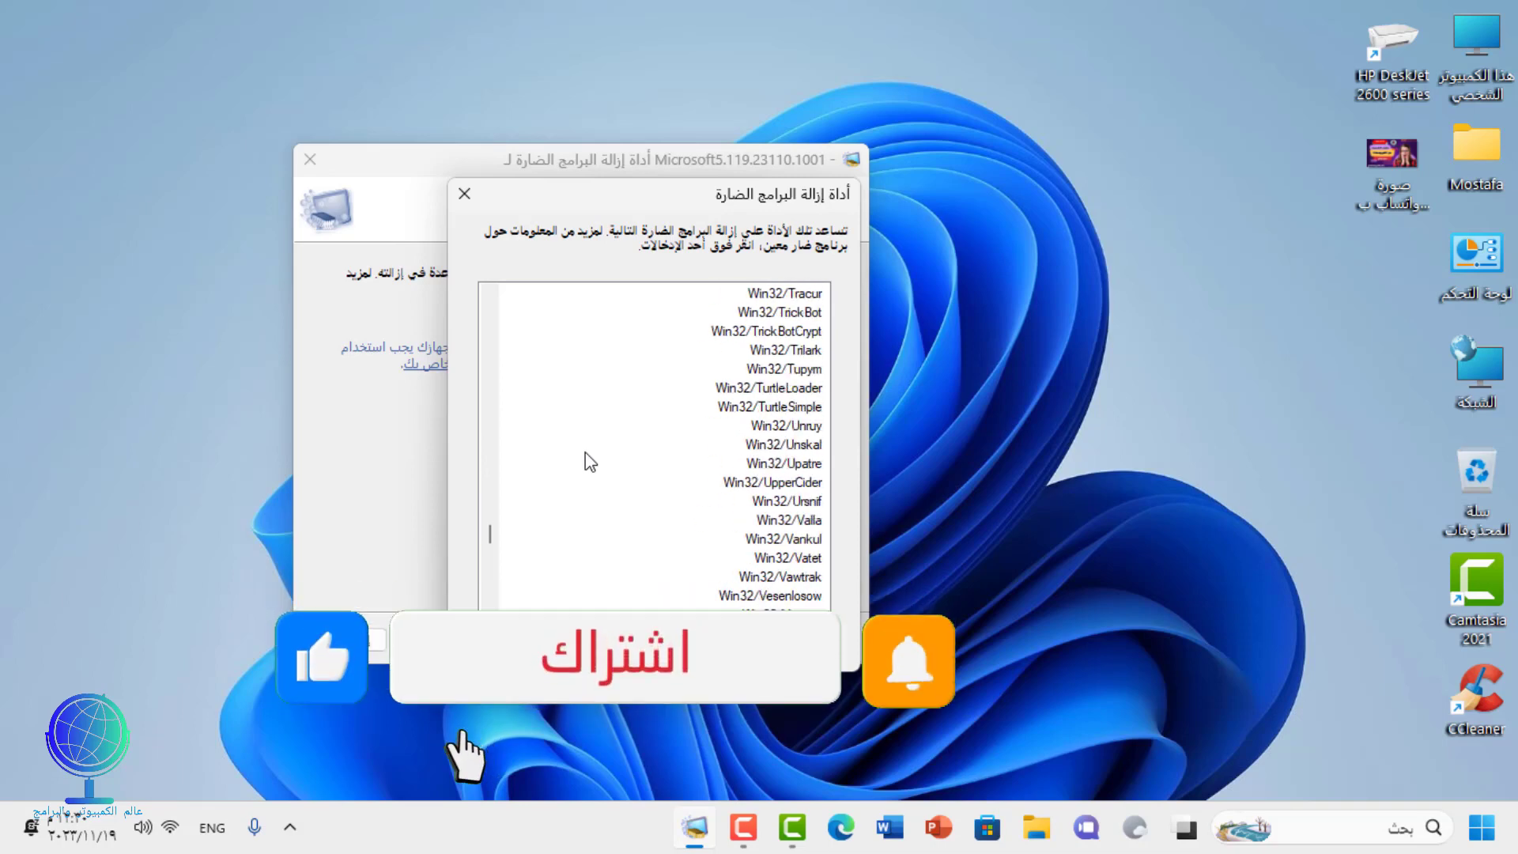
scroll(585, 462, down, 20)
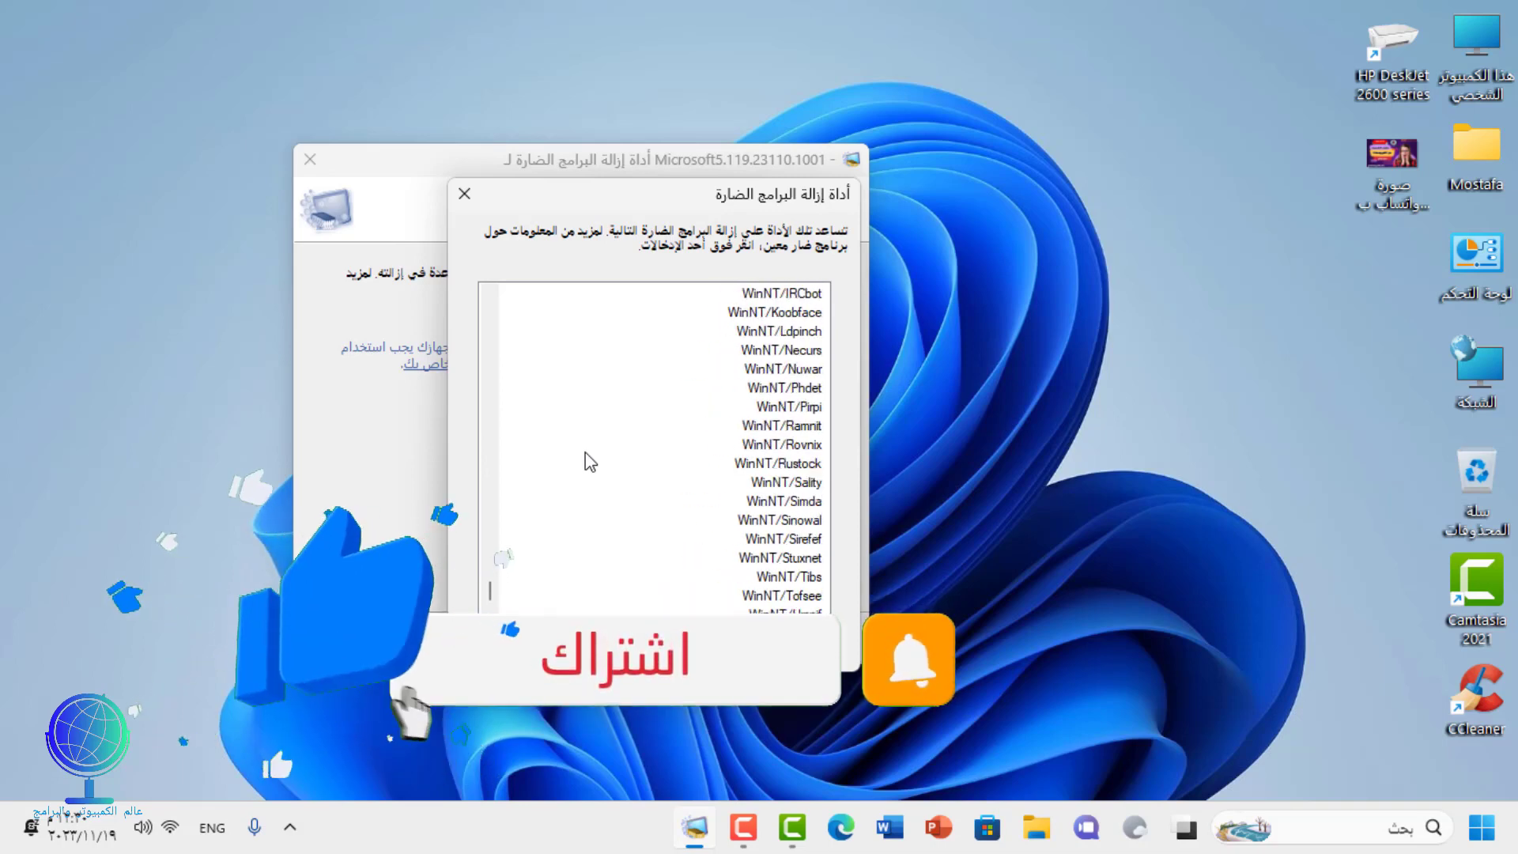
scroll(585, 462, down, 5)
click(648, 636)
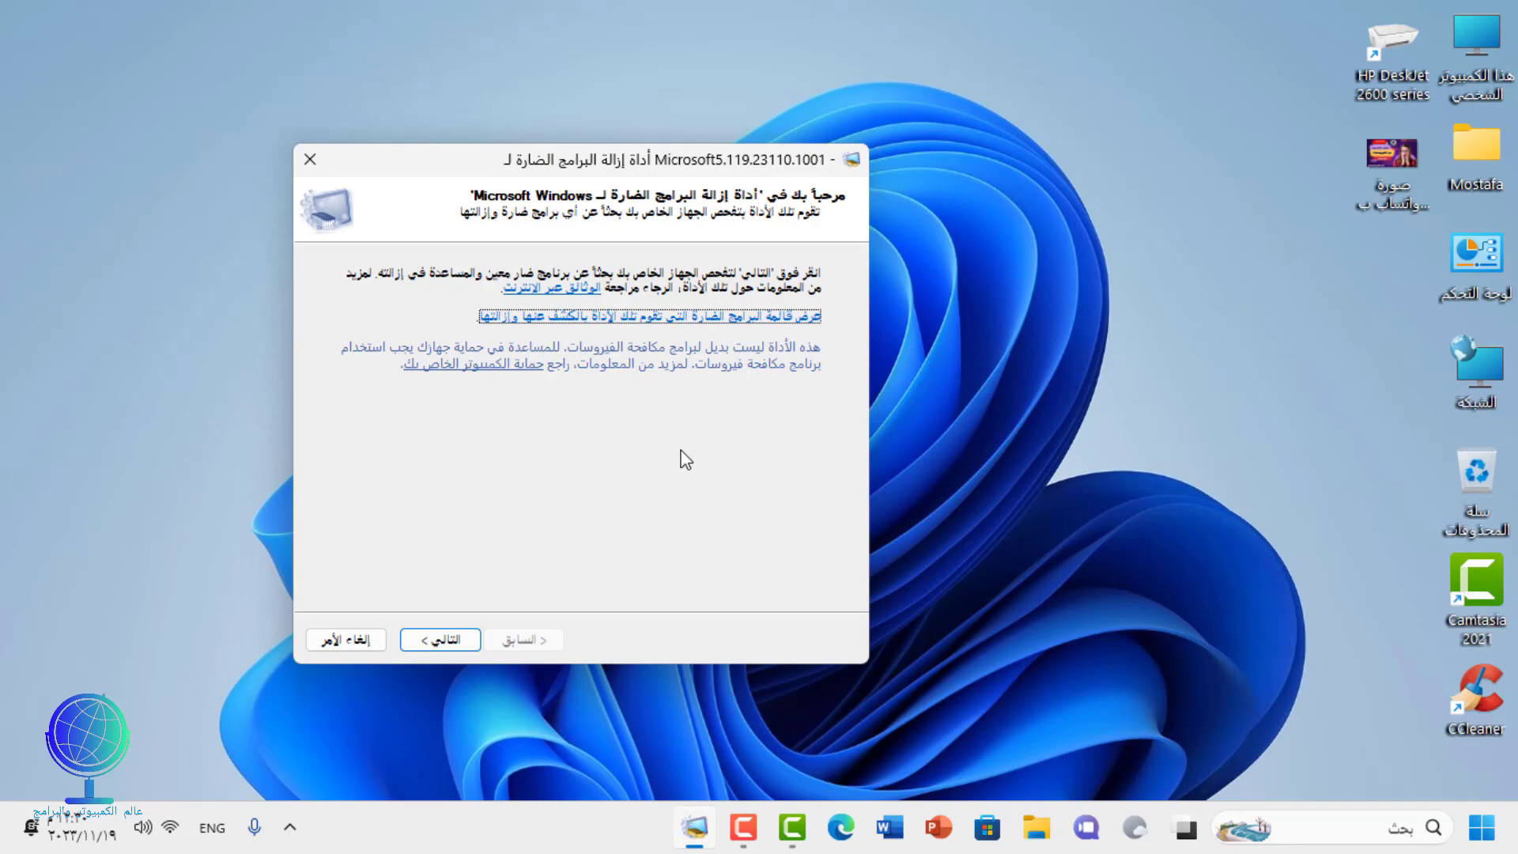
Proceed from the welcome page to the scan type selection.
click(463, 642)
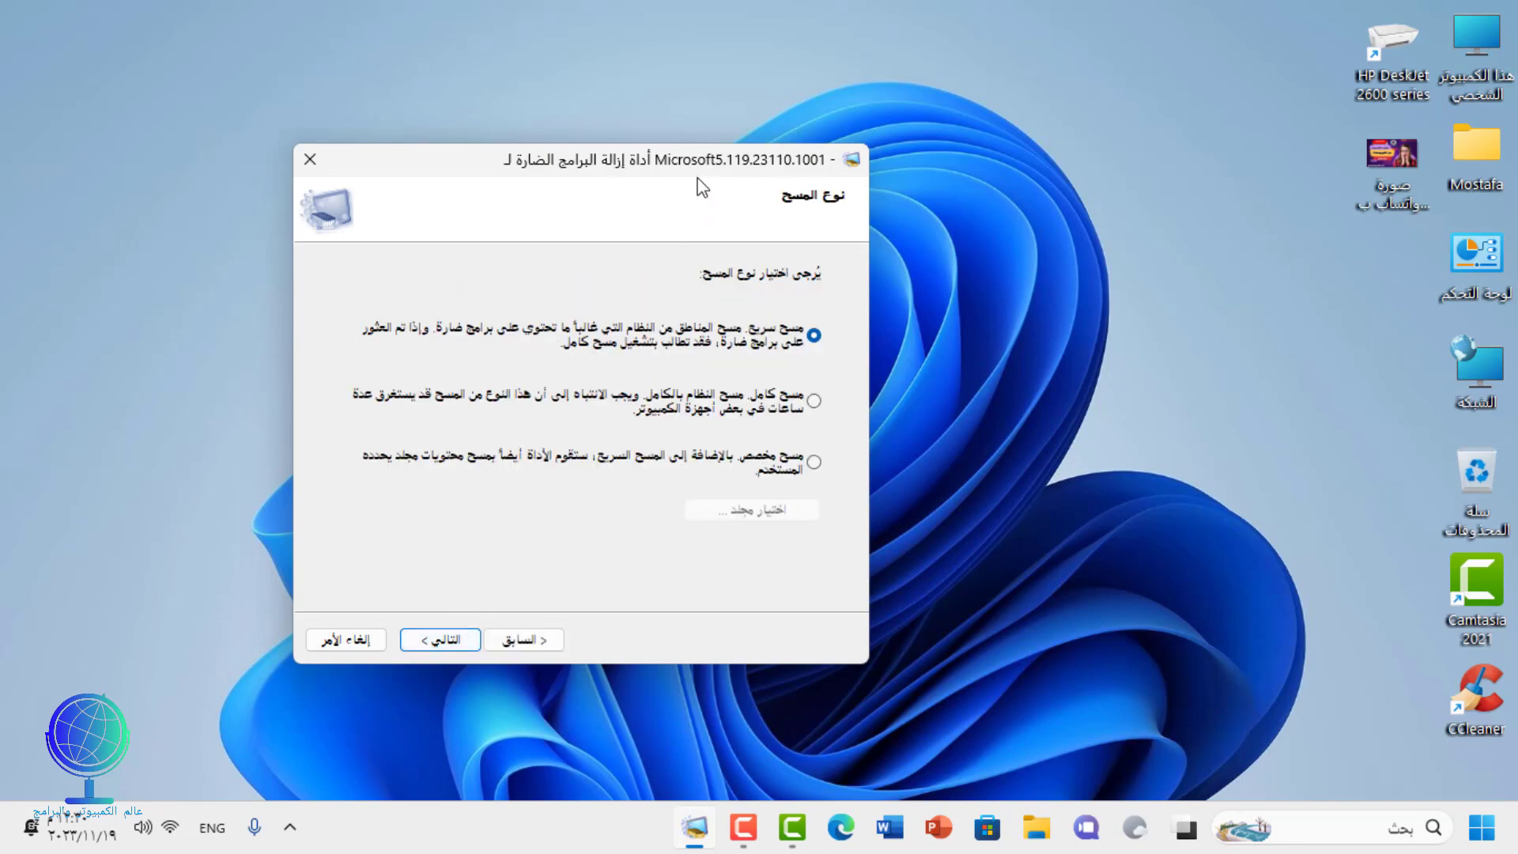
drag(712, 166, 791, 188)
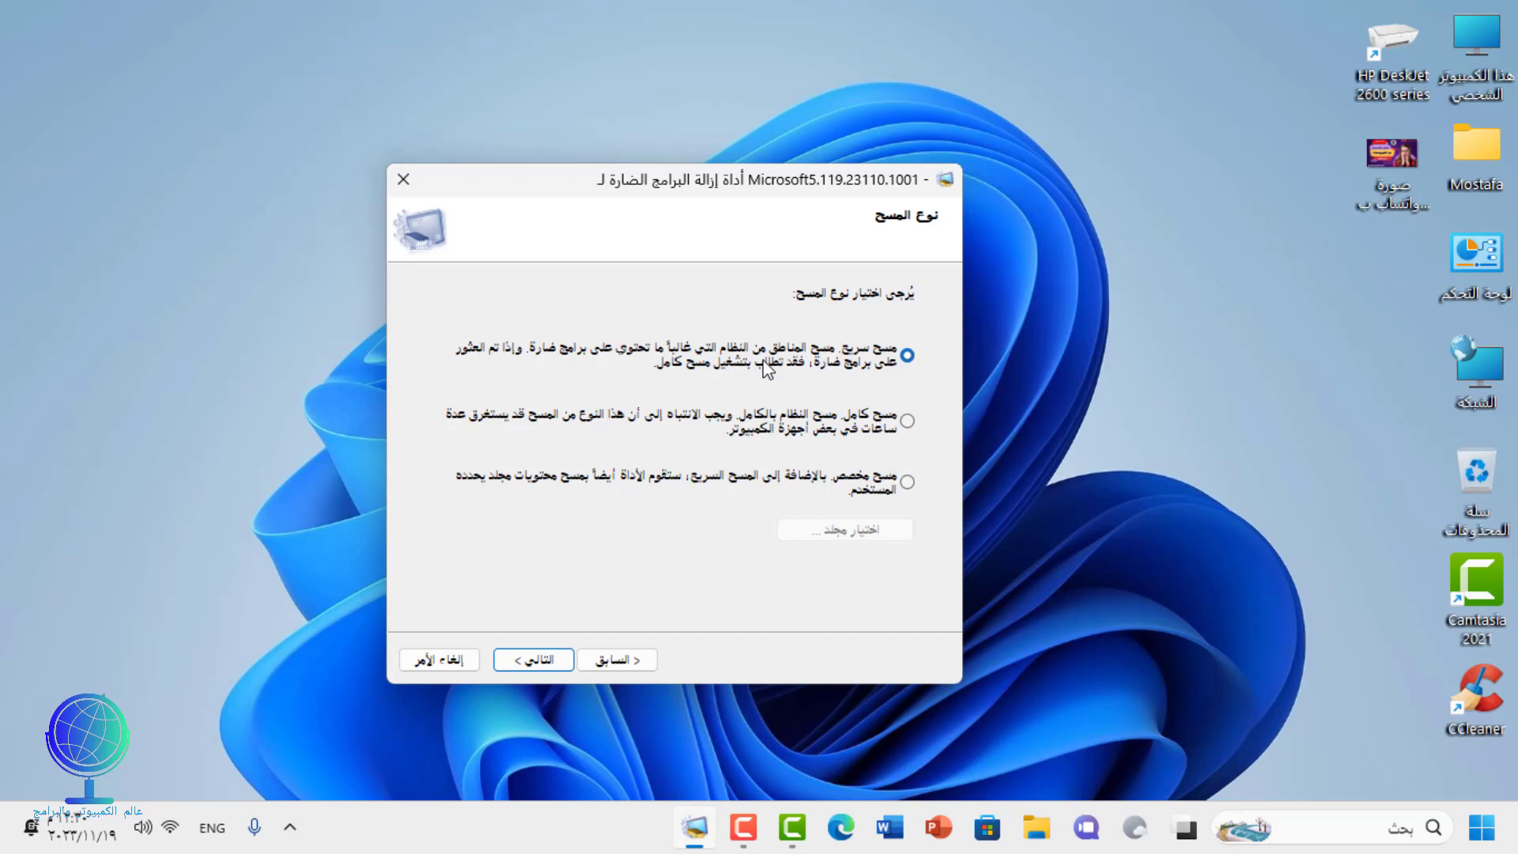
click(893, 431)
click(870, 491)
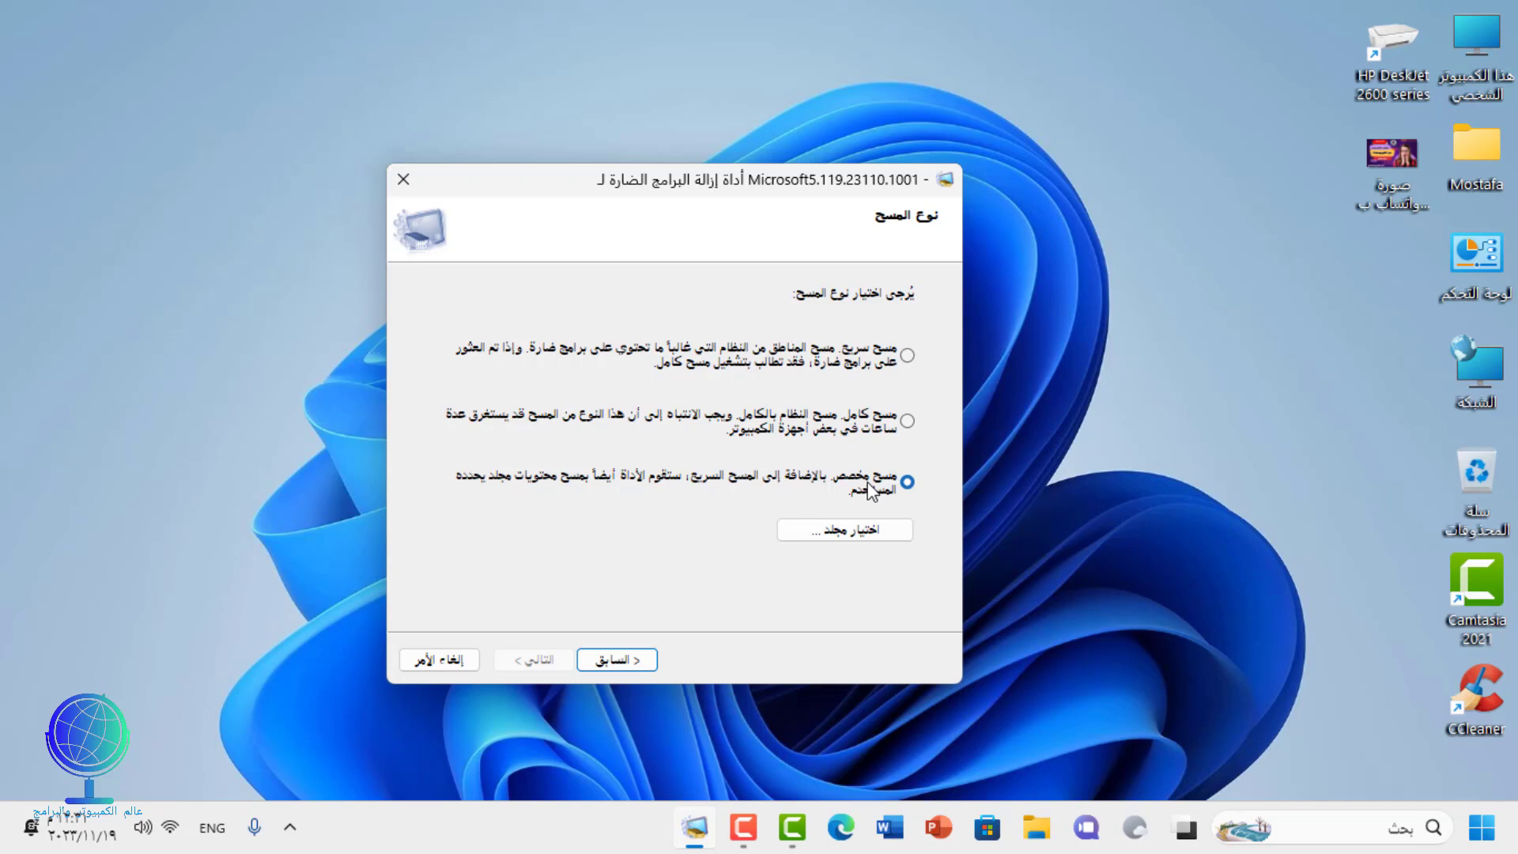
click(872, 536)
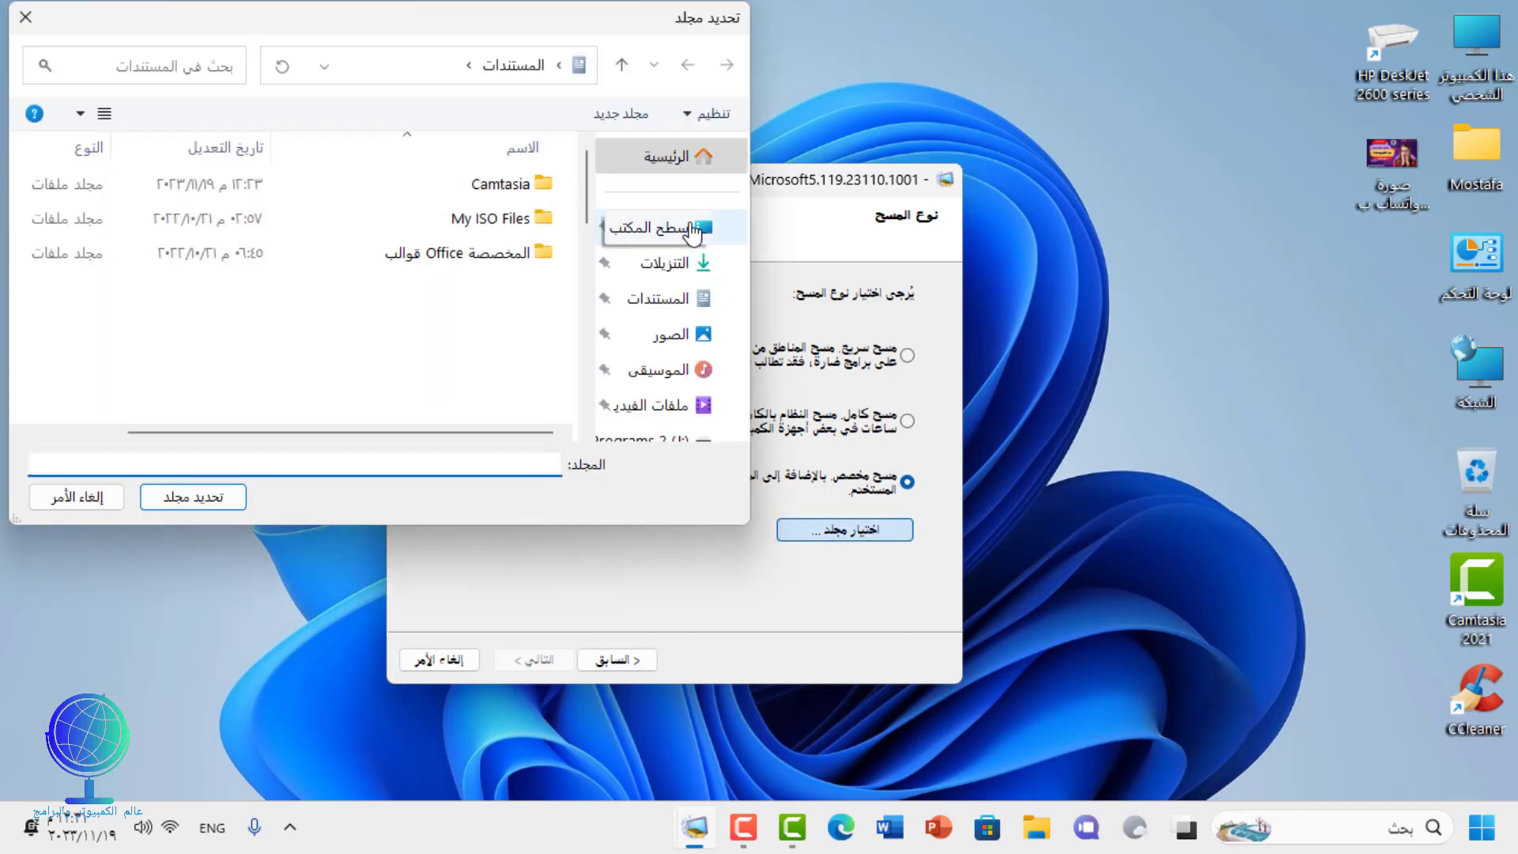
drag(507, 35, 528, 113)
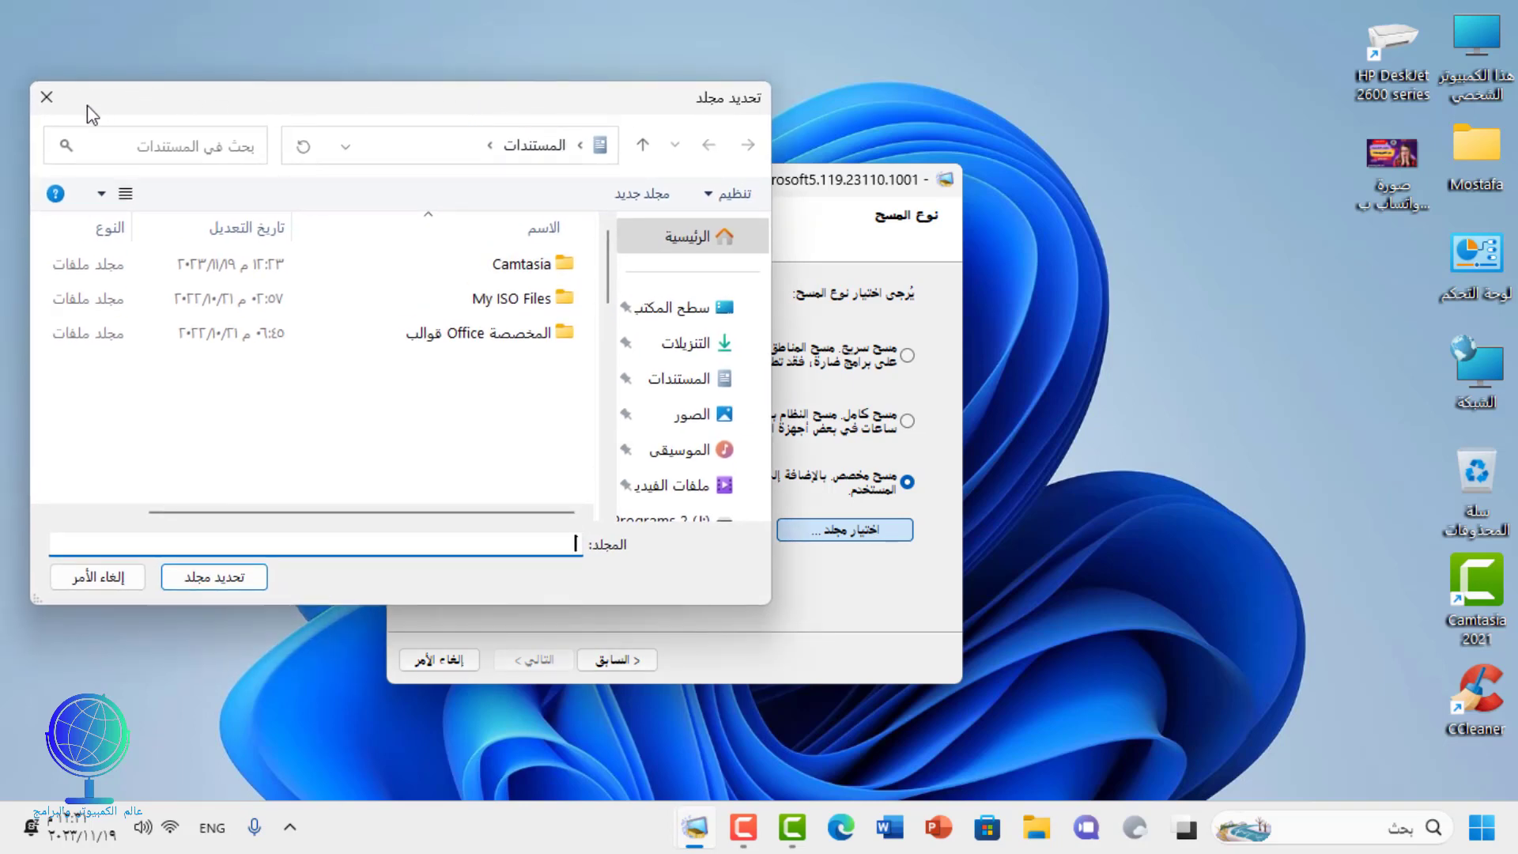
click(47, 97)
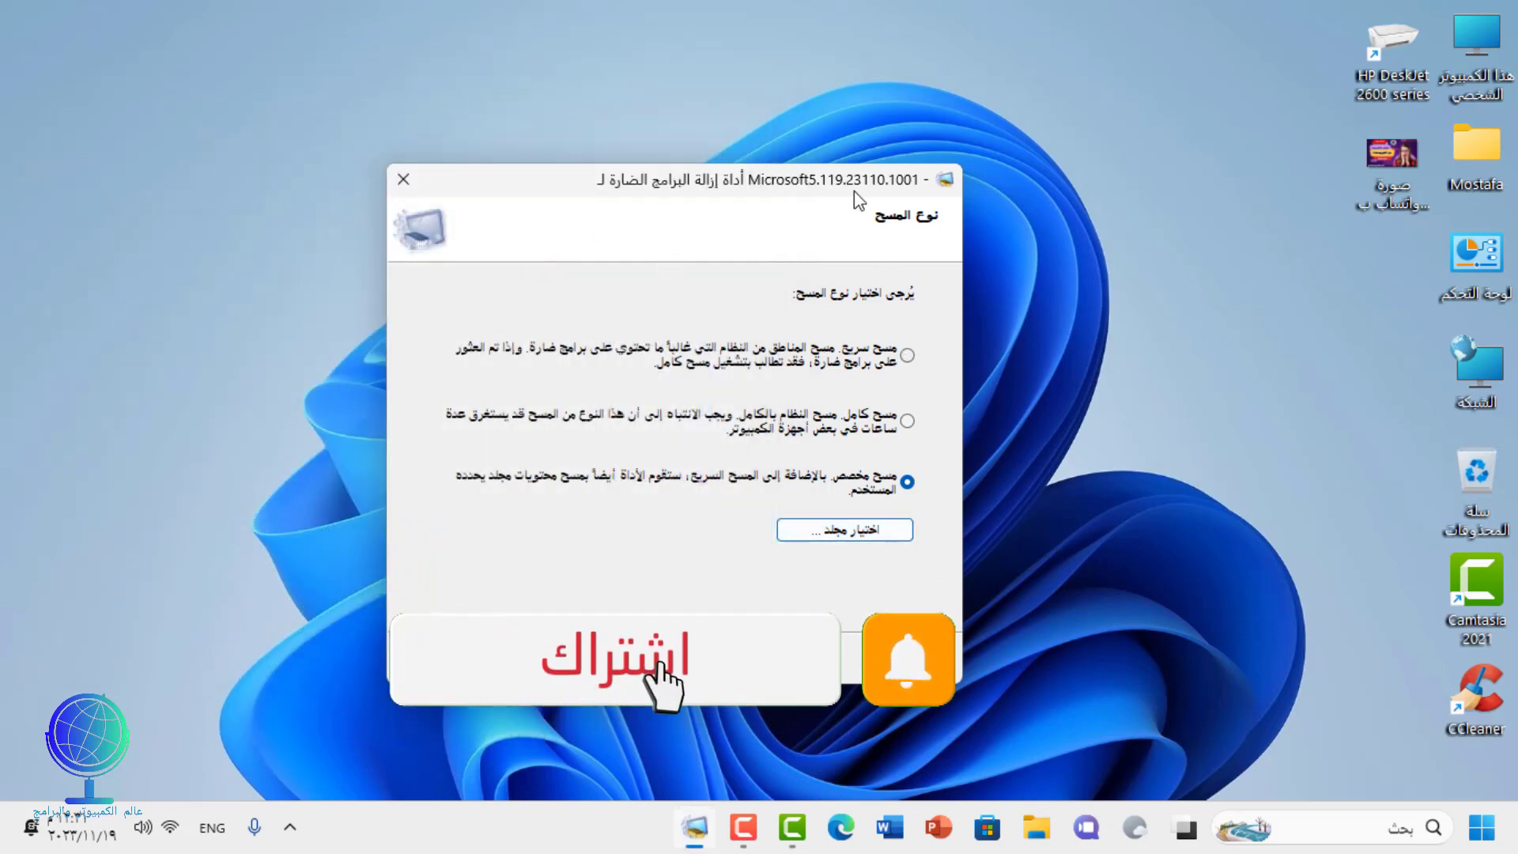
Choose the quick scan type and run the scan of the computer.
drag(854, 191, 791, 170)
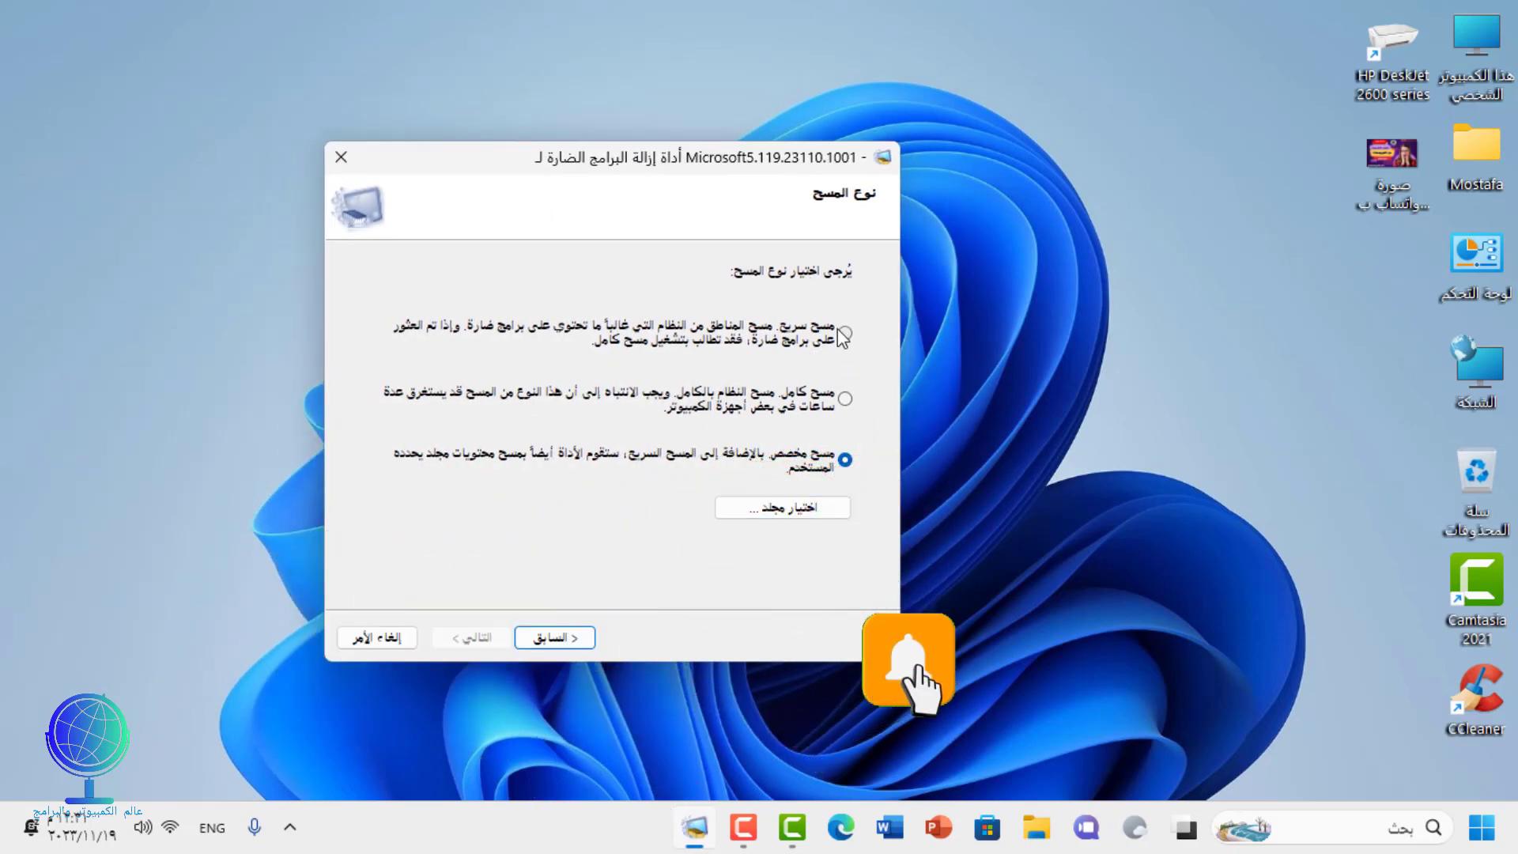
click(843, 334)
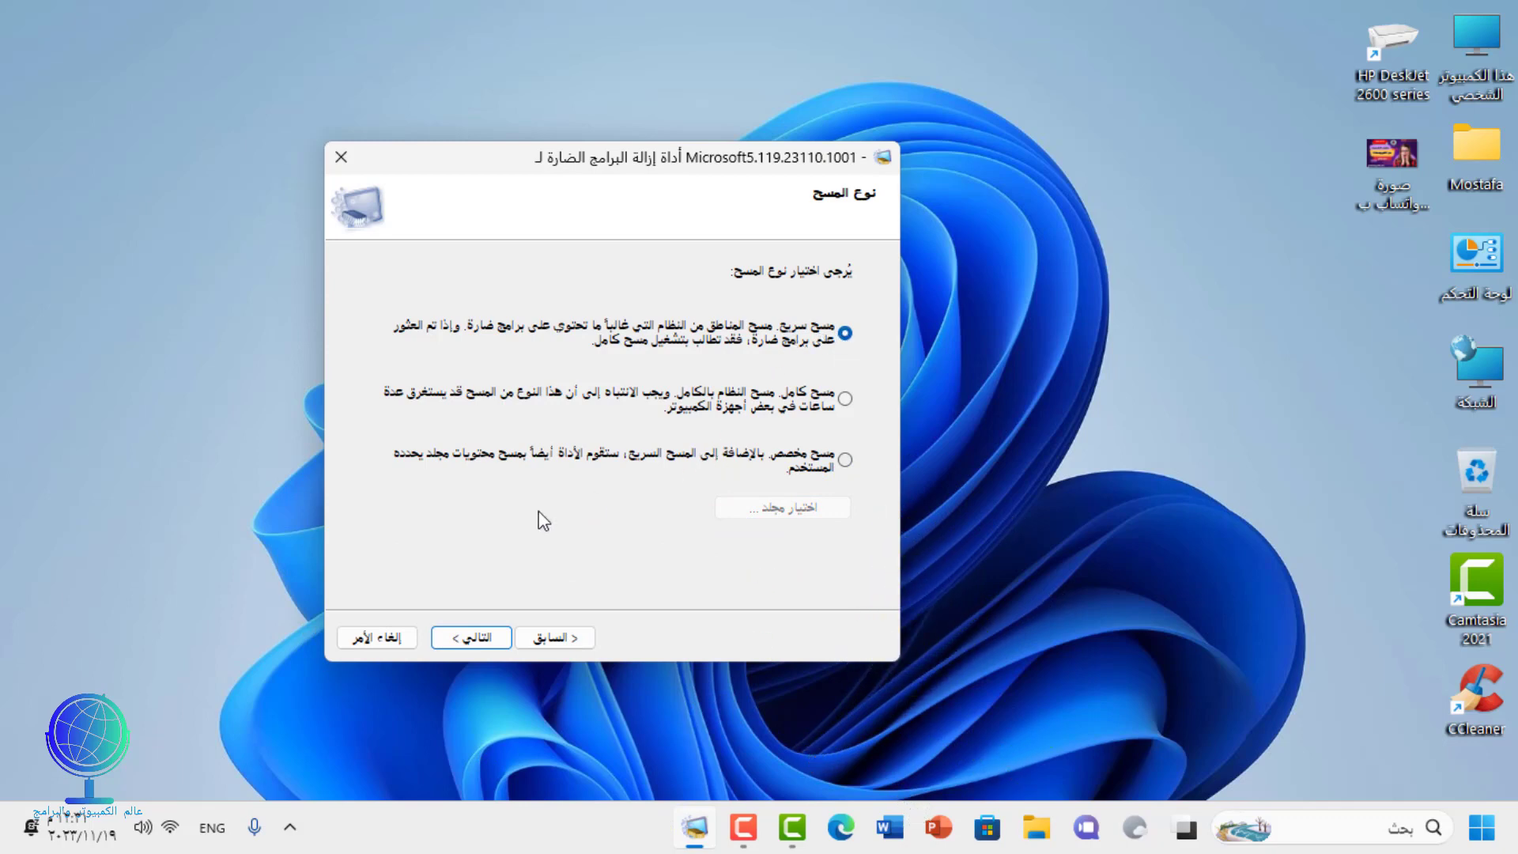
click(477, 640)
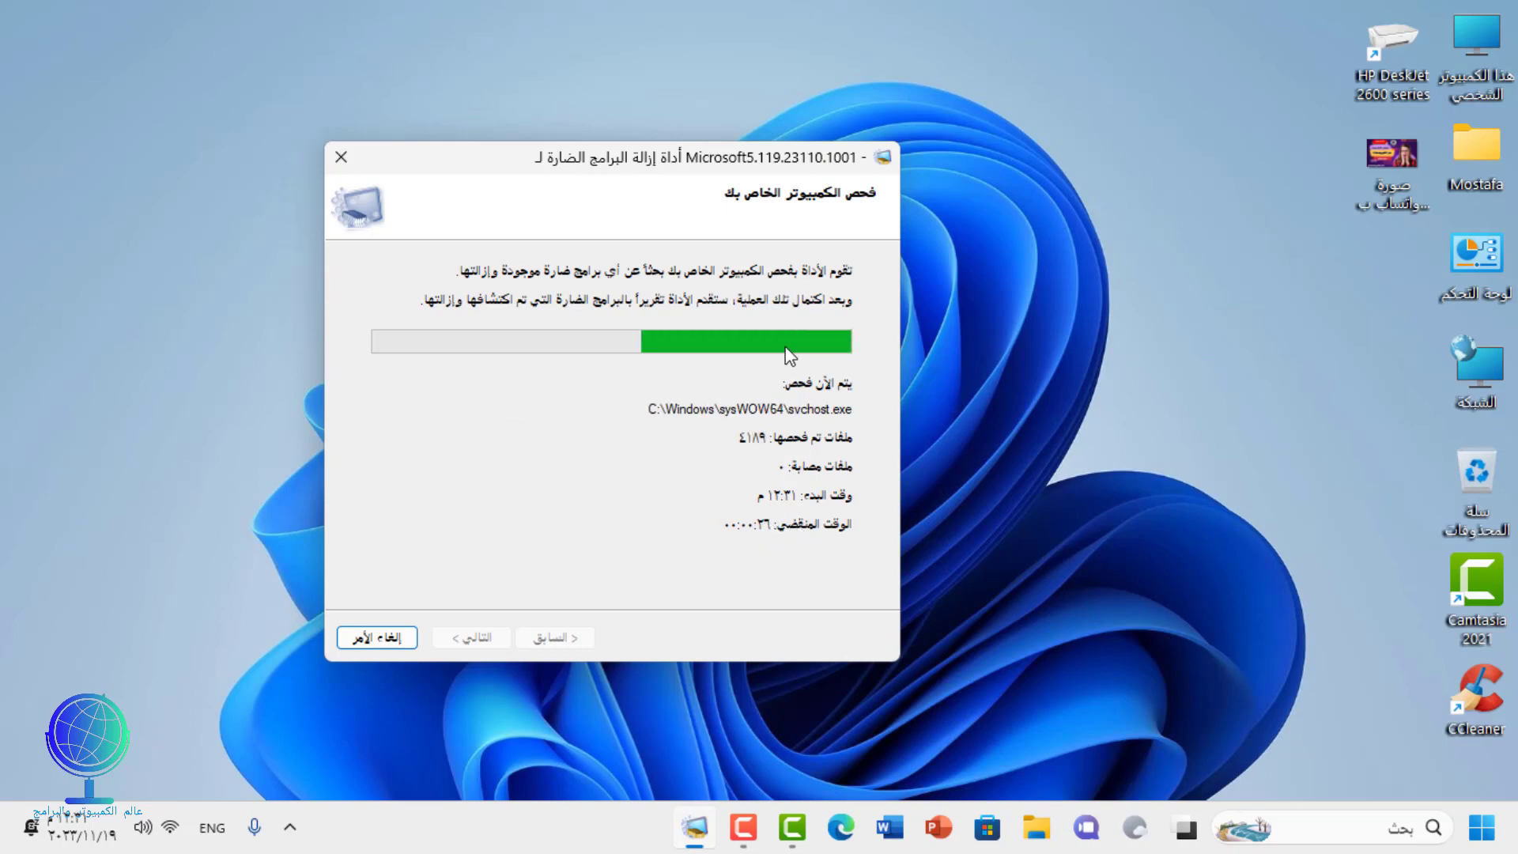
drag(792, 166, 857, 184)
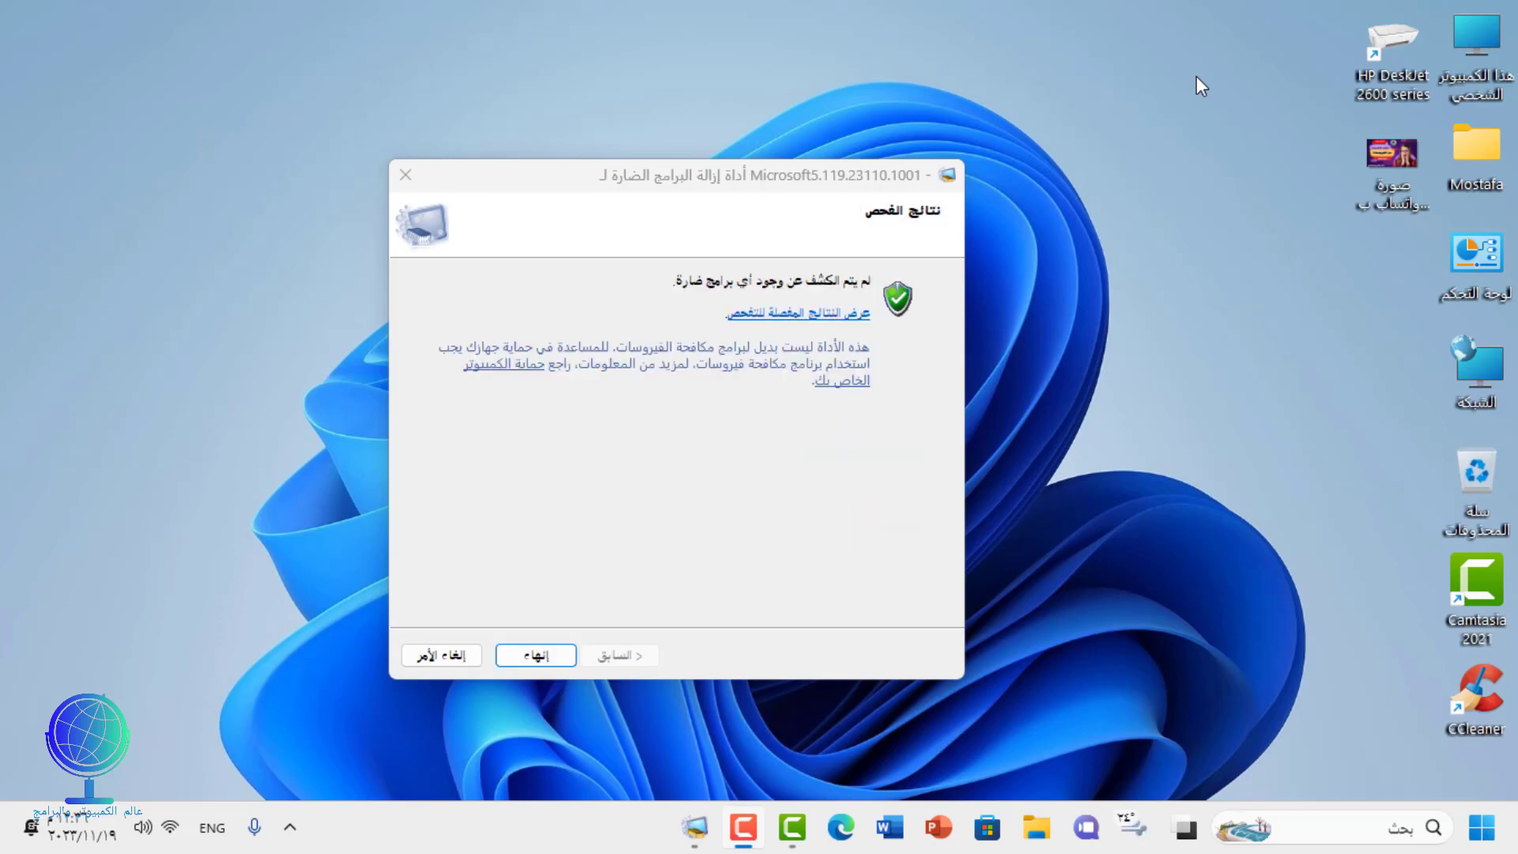
Review the detailed scan results for each malicious program, close them and finish the removal tool.
click(838, 315)
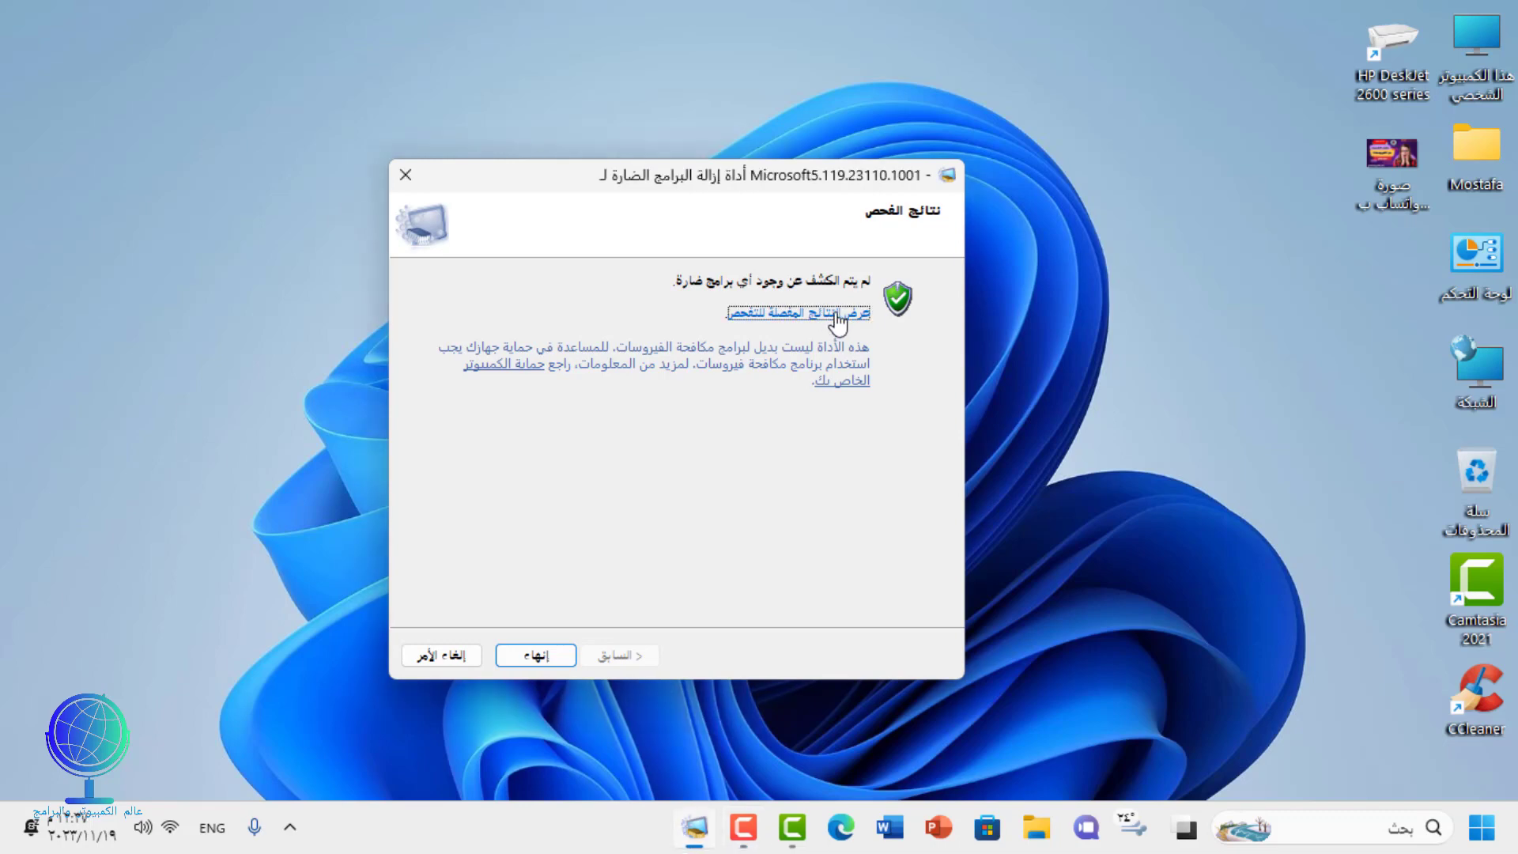
scroll(783, 363, down, 12)
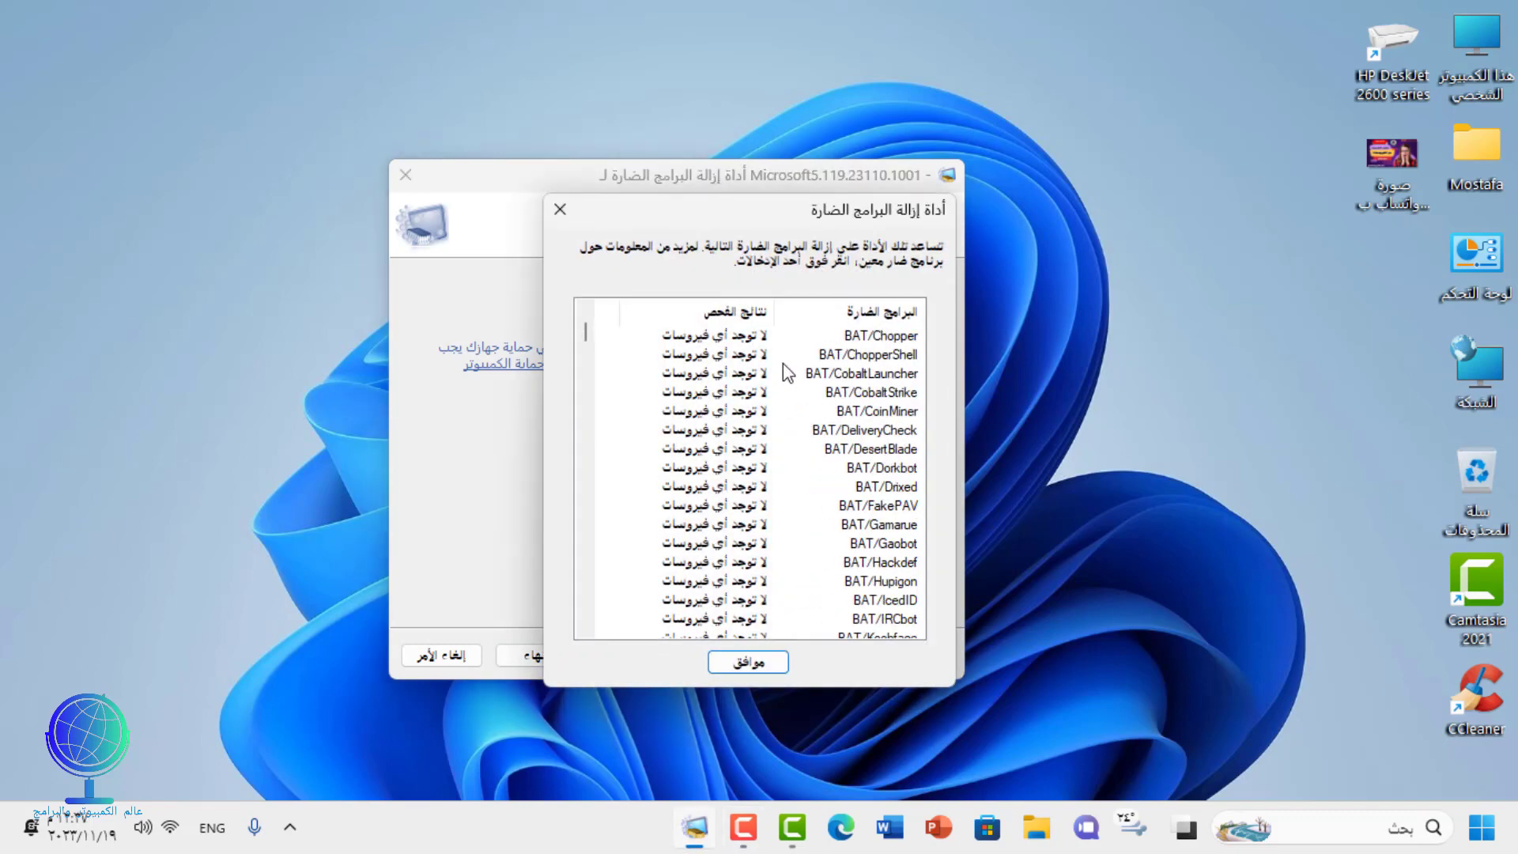
scroll(783, 363, down, 15)
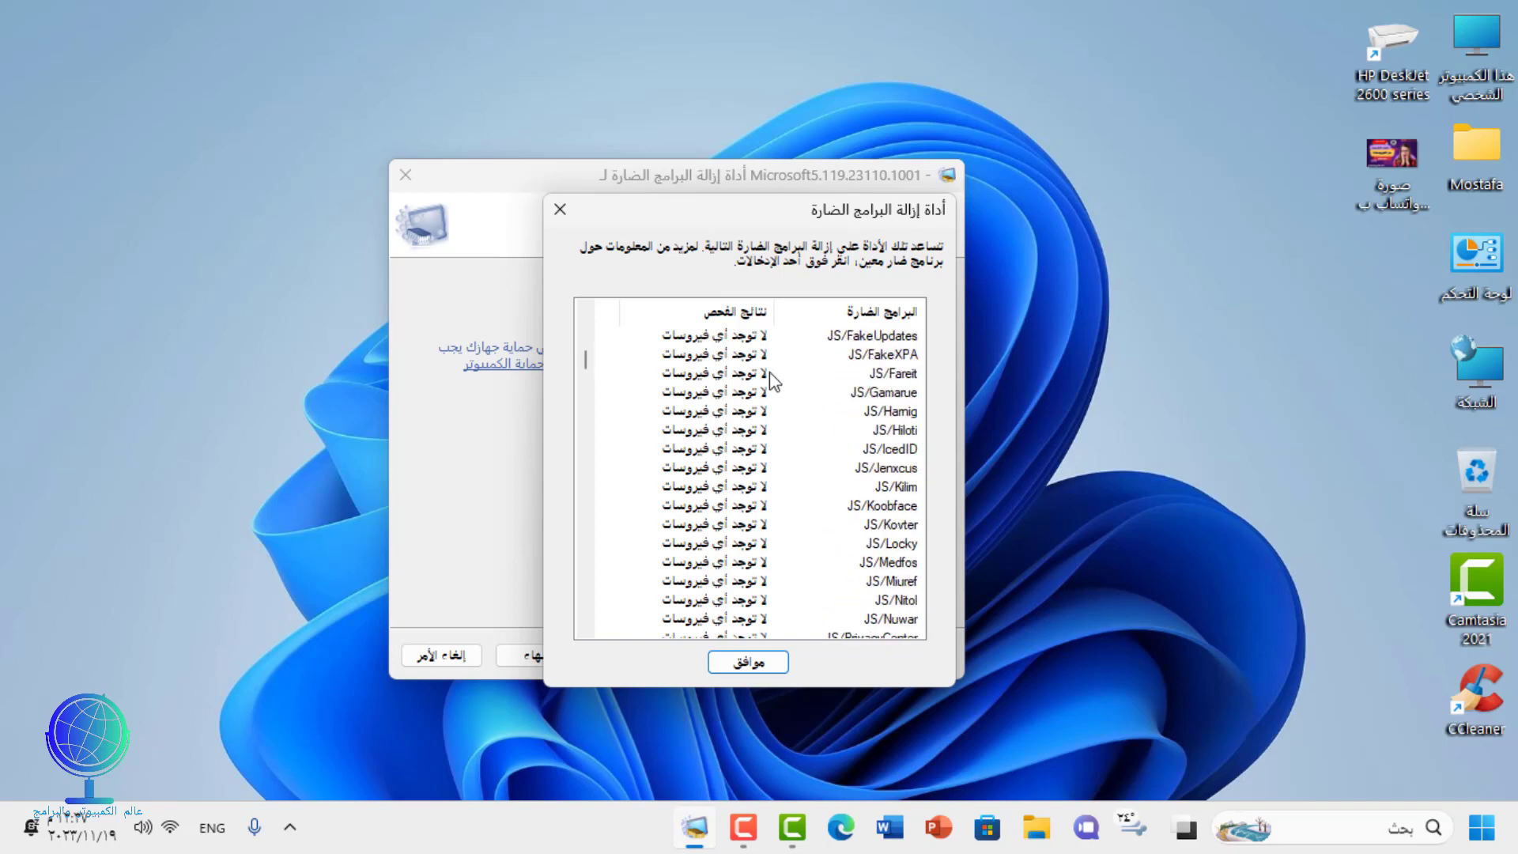
drag(585, 378, 591, 322)
click(560, 210)
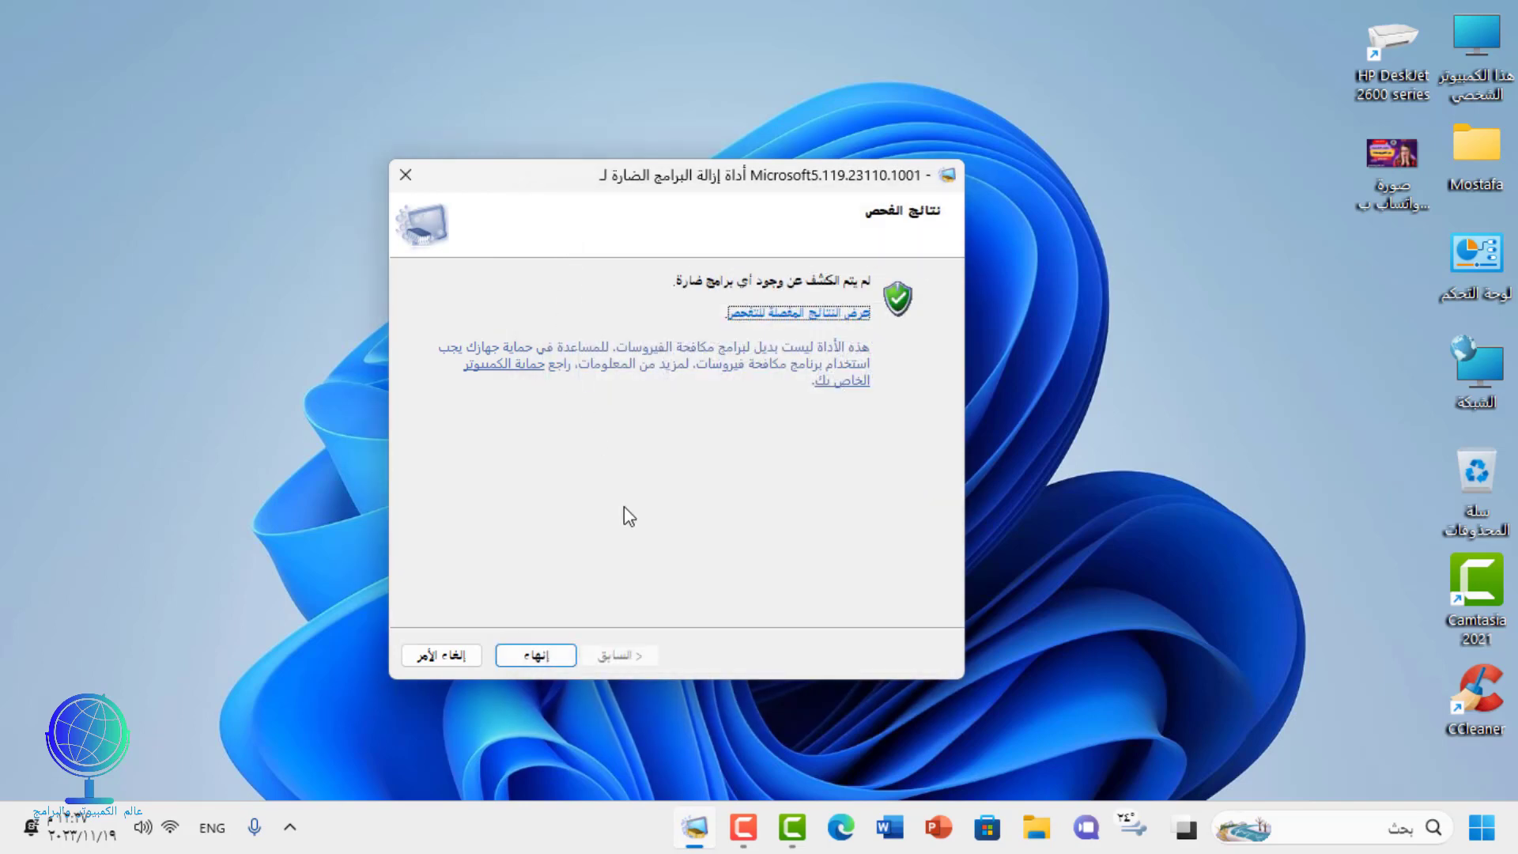
click(537, 656)
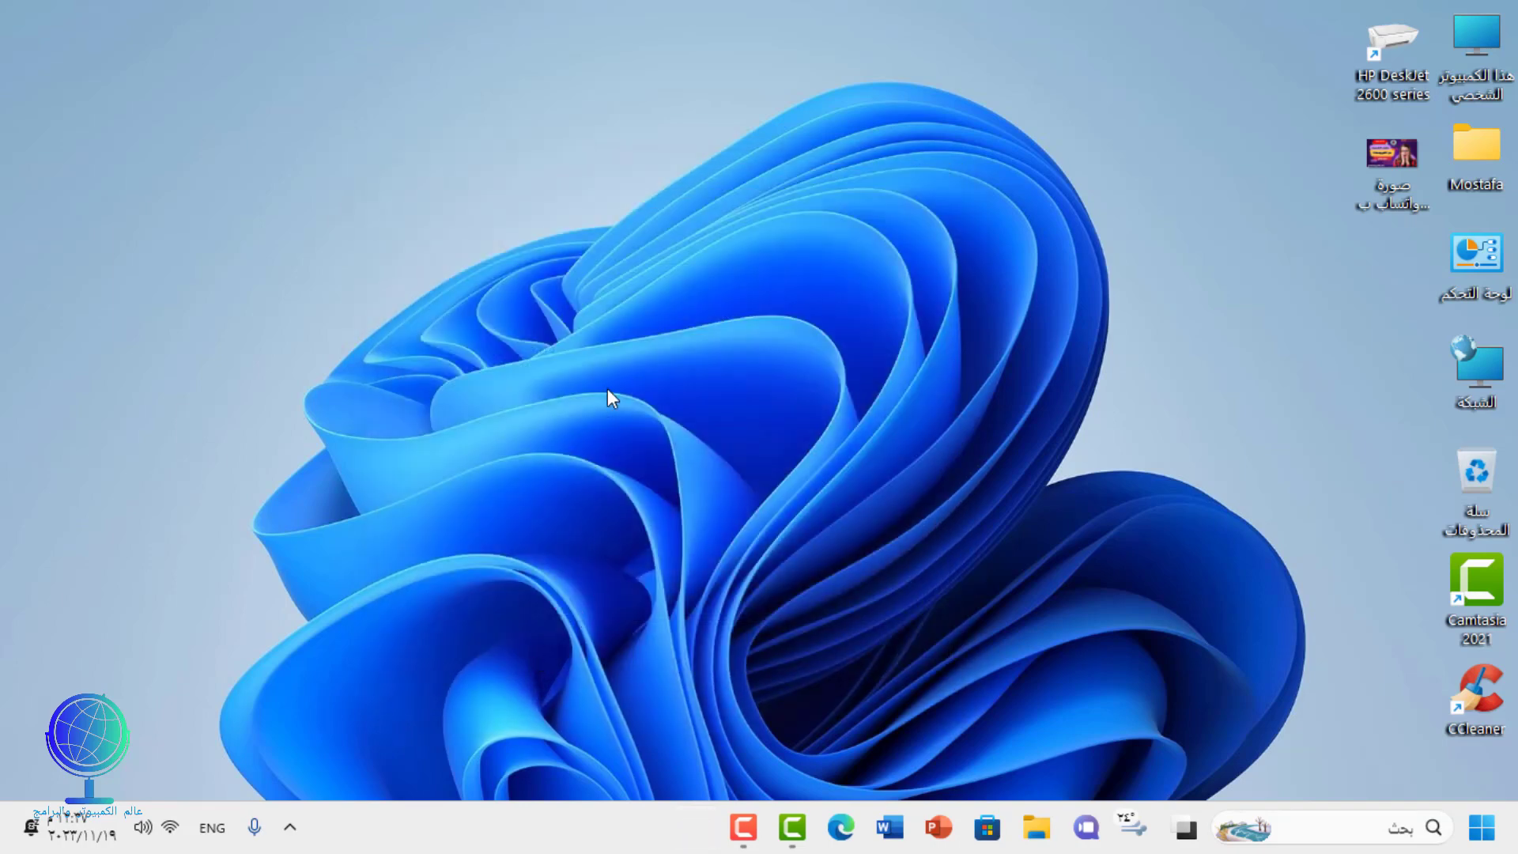